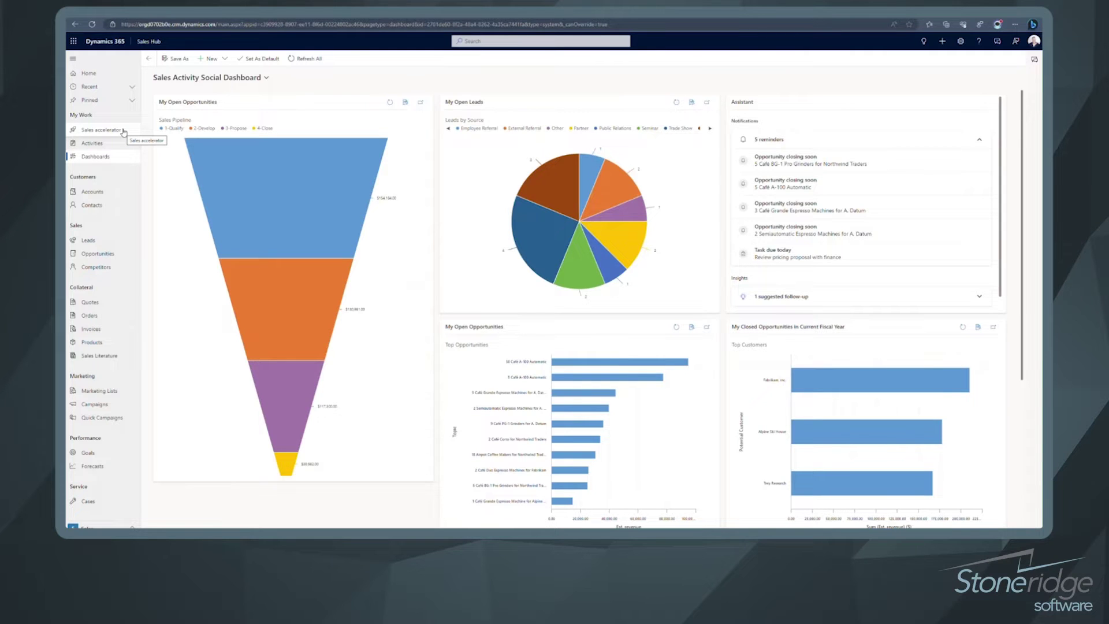
Open the Sales accelerator work list with the 50 Café A-100 Automatic opportunity, keeping the sort order unchanged
{"action": "left_click", "coordinate": [123, 131]}
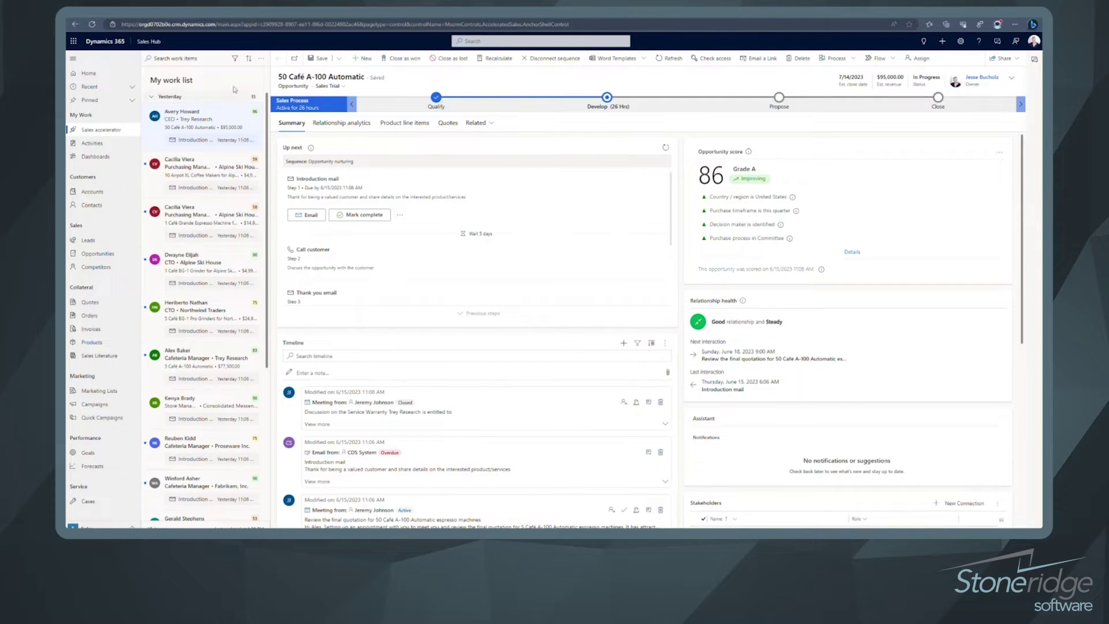
{"action": "left_click", "coordinate": [249, 59]}
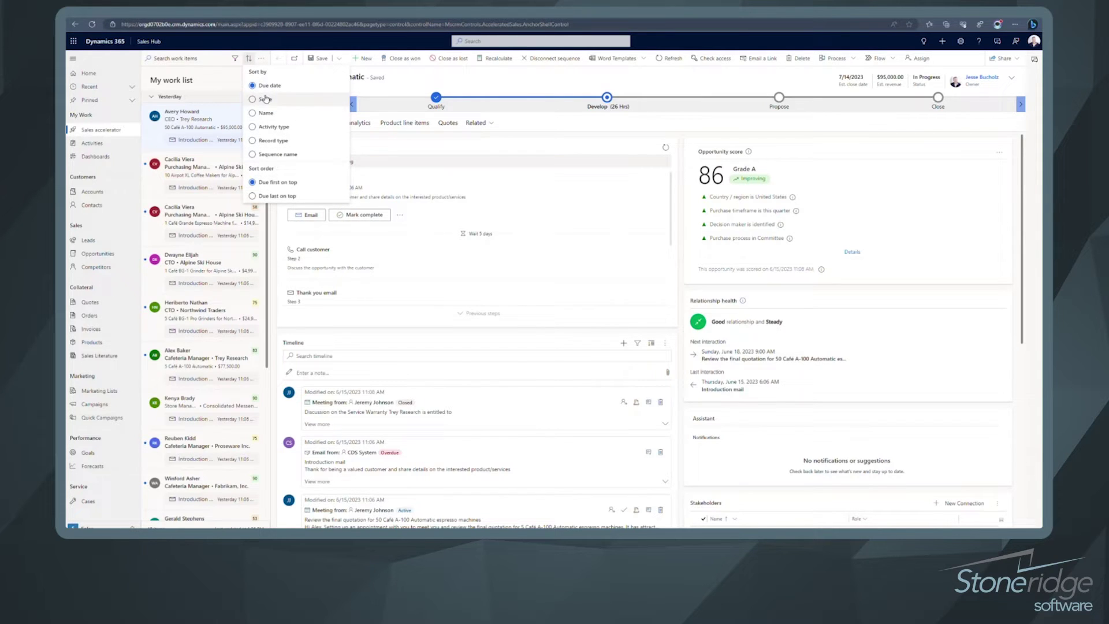
{"action": "left_click", "coordinate": [228, 81]}
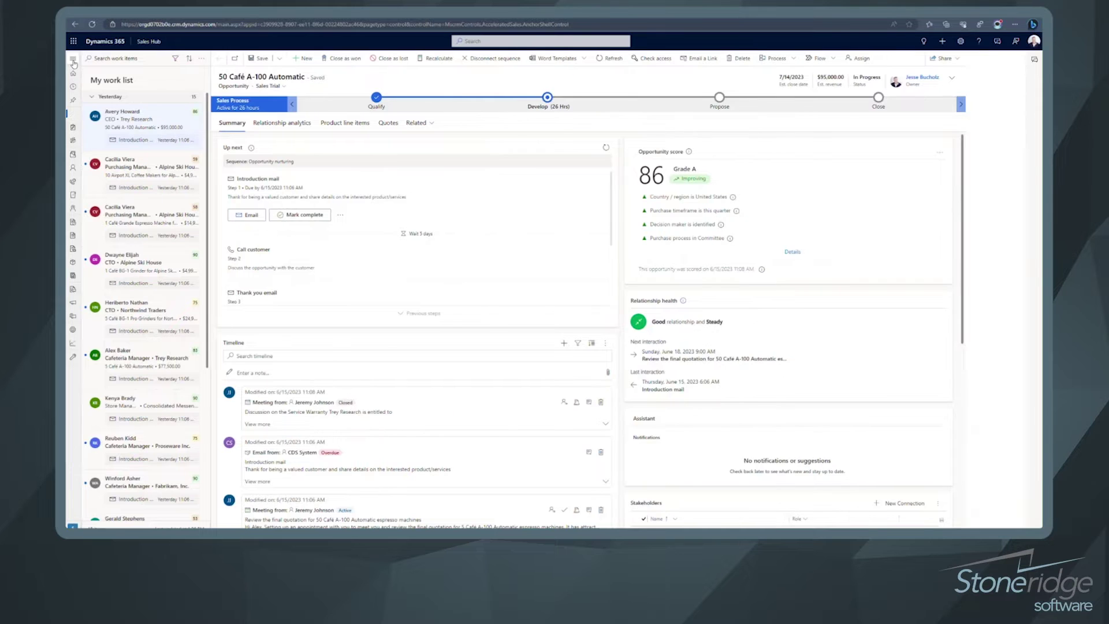
Collapse the site map to a narrow rail and scroll through the 50 Café A-100 Automatic opportunity form
{"action": "left_click", "coordinate": [73, 60]}
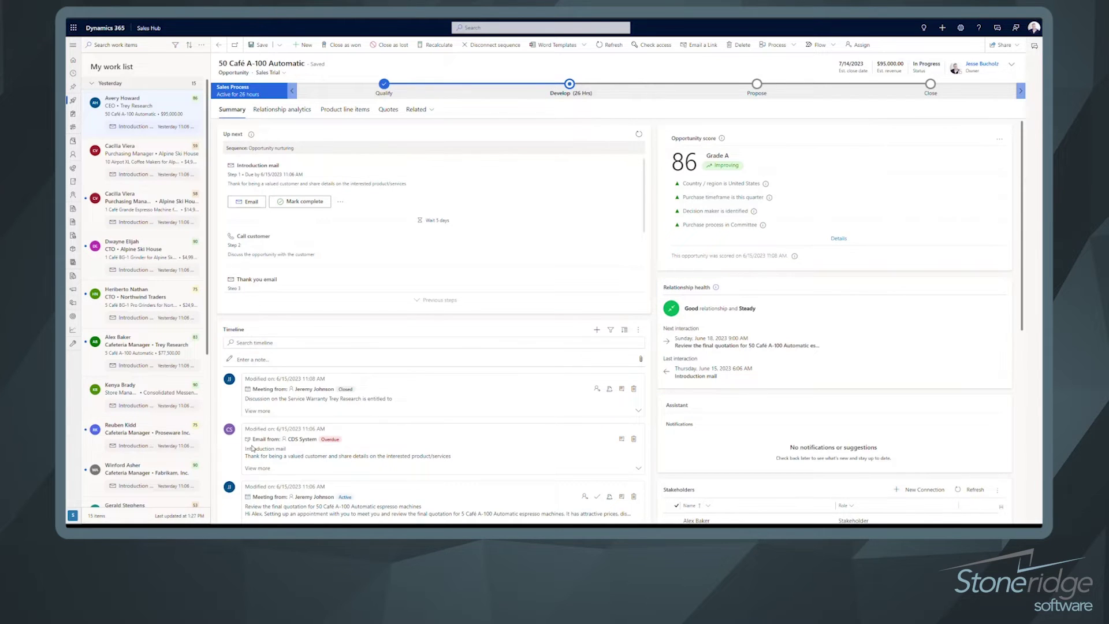
{"action": "scroll", "coordinate": [252, 449], "scroll_direction": "down", "scroll_amount": 3}
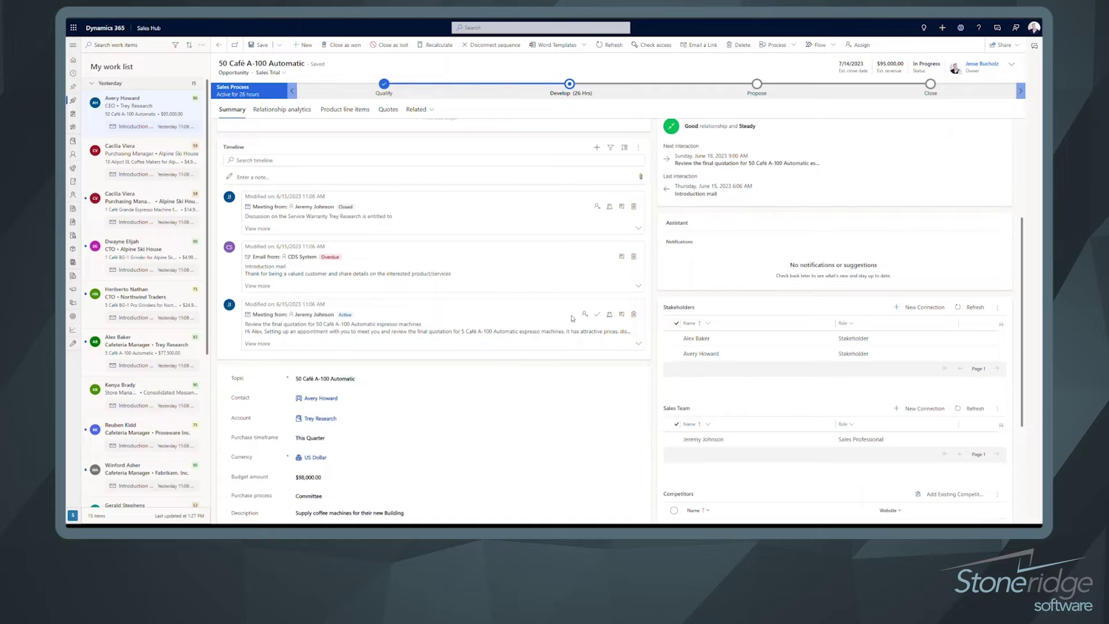
{"action": "scroll", "coordinate": [838, 345], "scroll_direction": "down", "scroll_amount": 2}
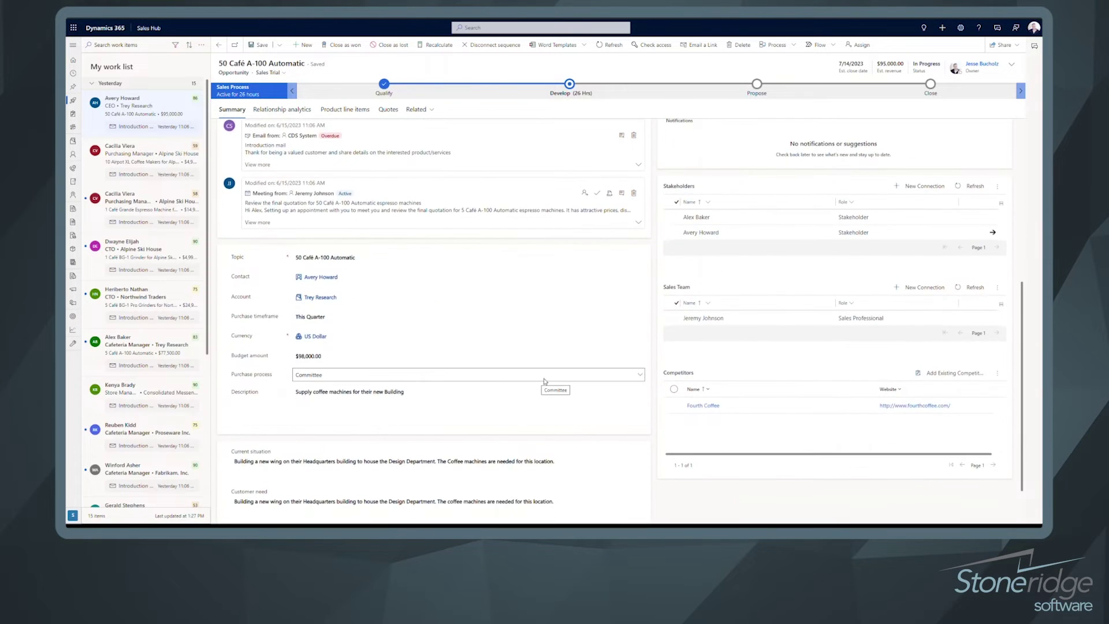
{"action": "scroll", "coordinate": [549, 380], "scroll_direction": "up", "scroll_amount": 5}
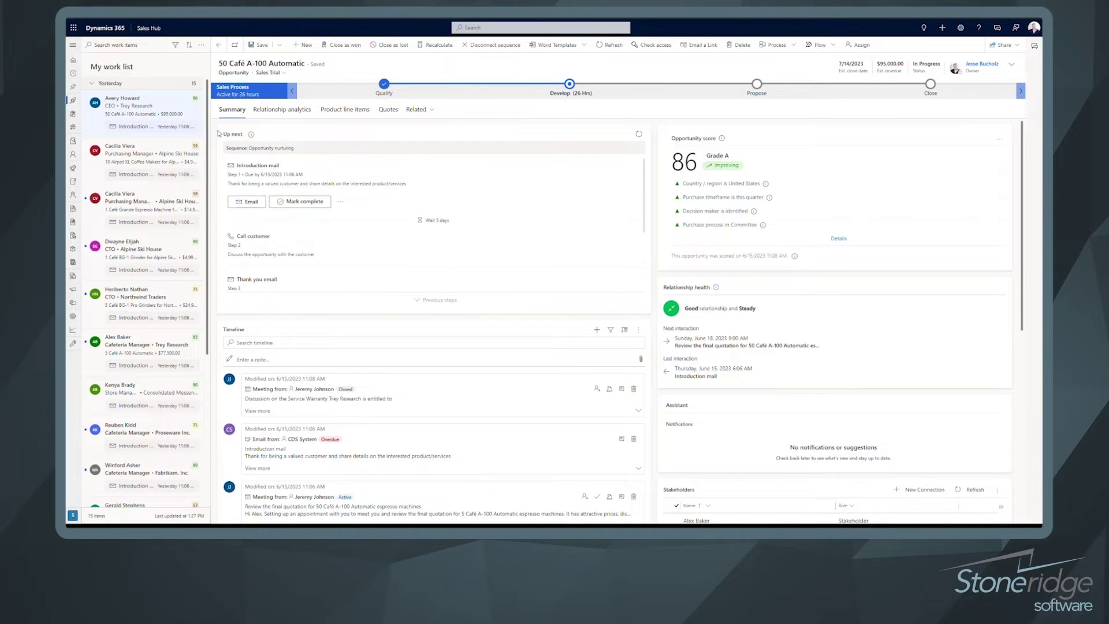
{"action": "left_click", "coordinate": [286, 111]}
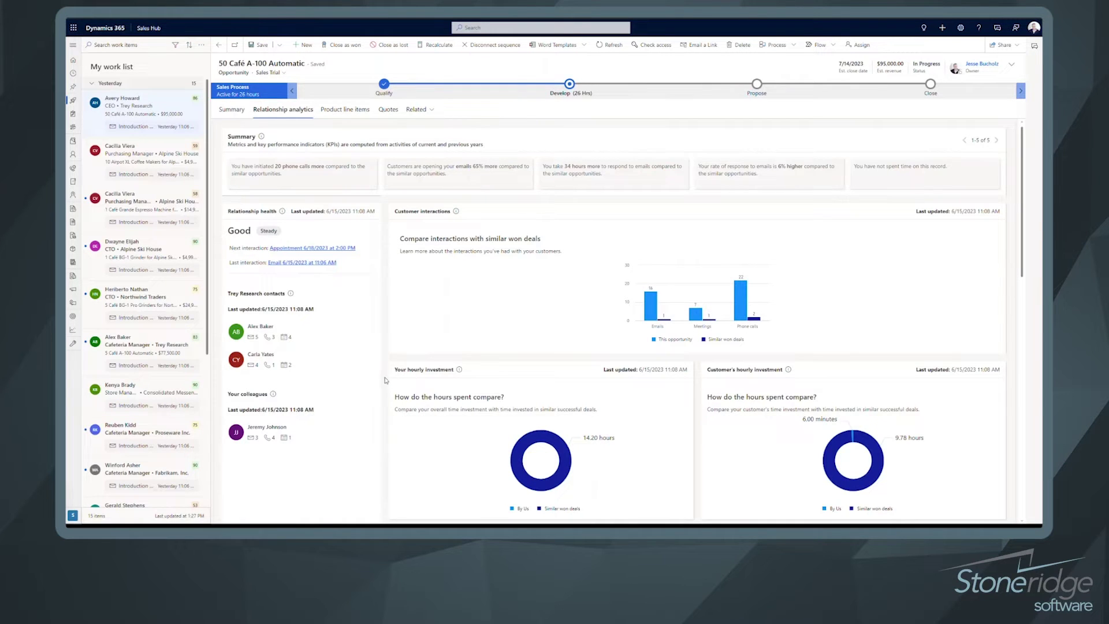
{"action": "scroll", "coordinate": [386, 380], "scroll_direction": "down", "scroll_amount": 1}
{"action": "scroll", "coordinate": [386, 381], "scroll_direction": "down", "scroll_amount": 3}
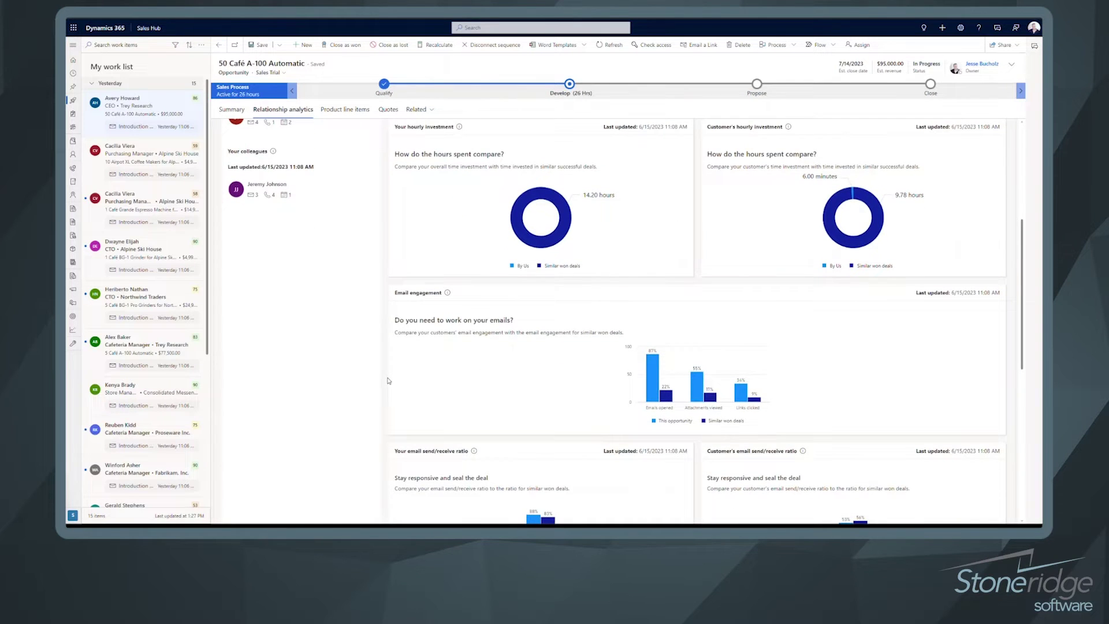
{"action": "scroll", "coordinate": [388, 381], "scroll_direction": "down", "scroll_amount": 1}
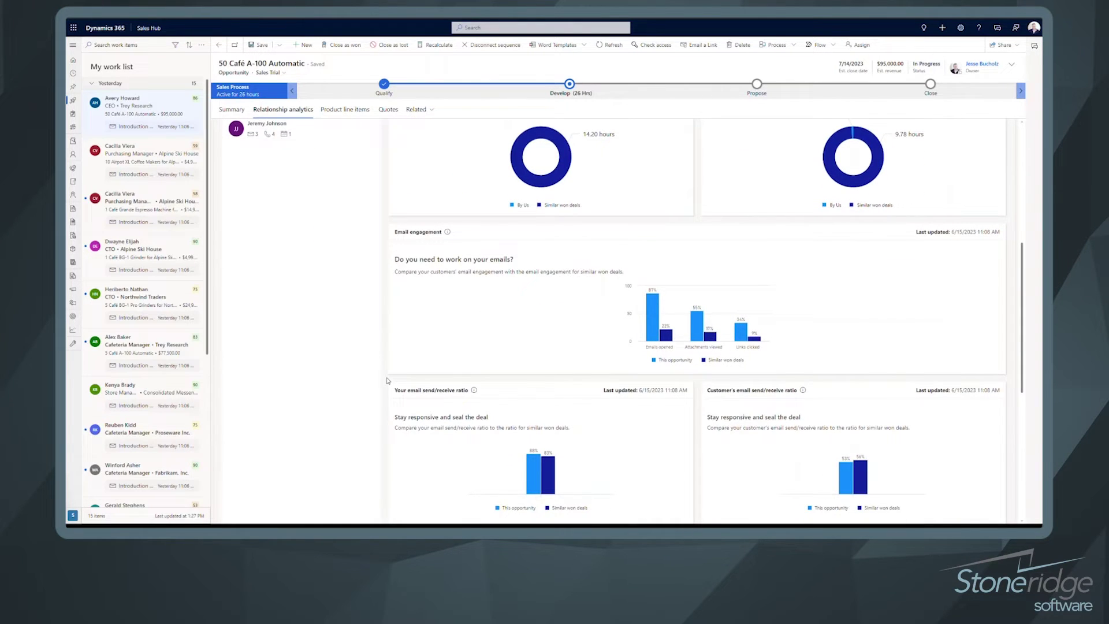
{"action": "scroll", "coordinate": [387, 381], "scroll_direction": "down", "scroll_amount": 5}
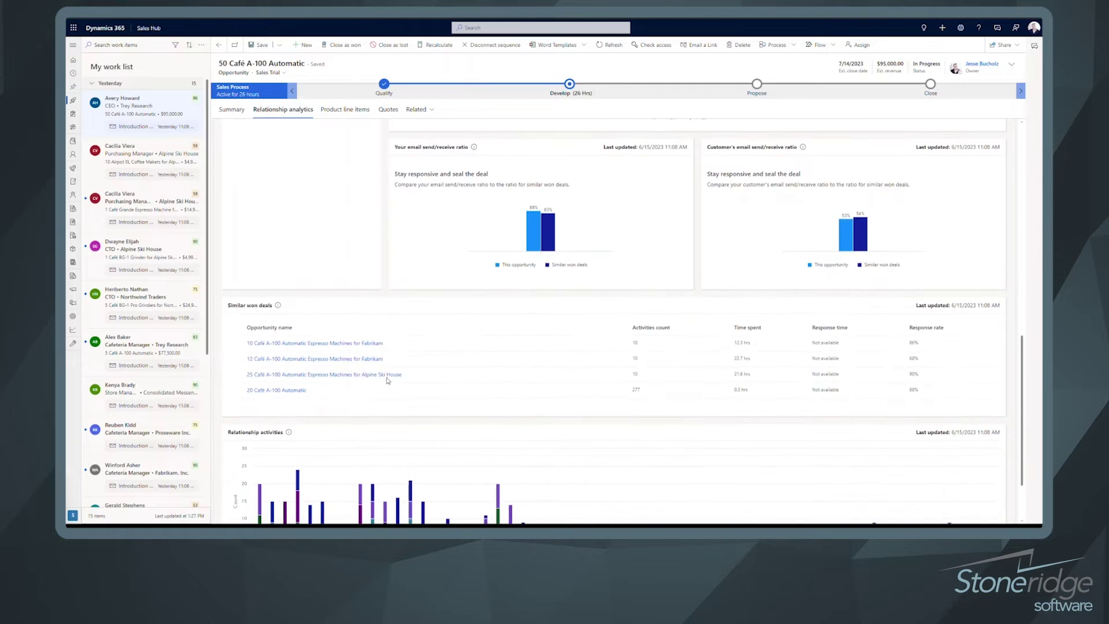
{"action": "scroll", "coordinate": [324, 375], "scroll_direction": "down", "scroll_amount": 1}
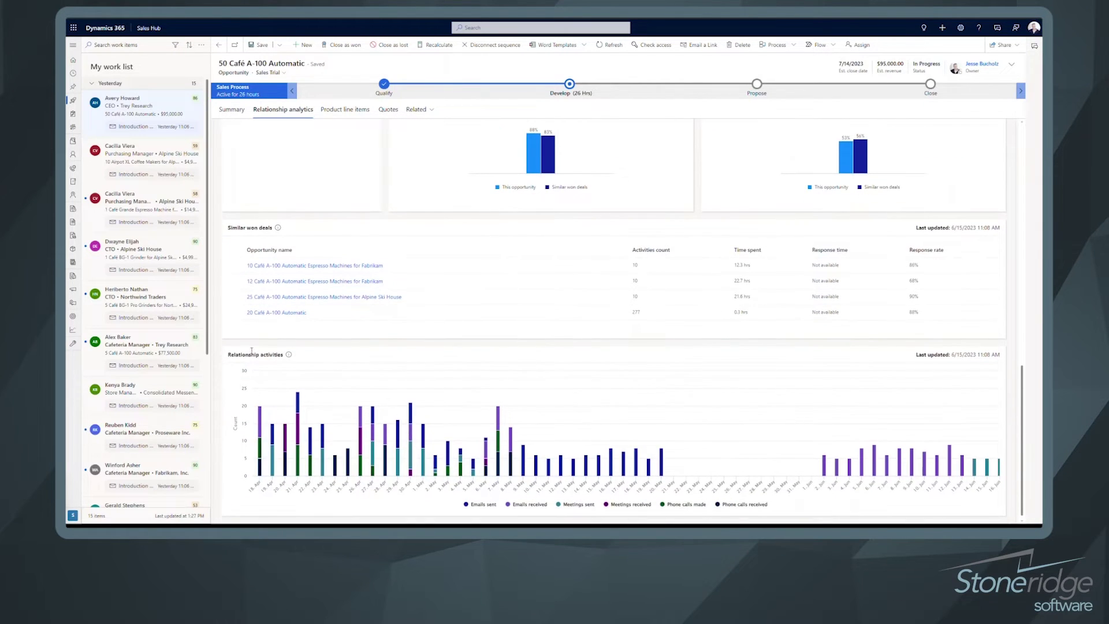
{"action": "mouse_move", "coordinate": [269, 378]}
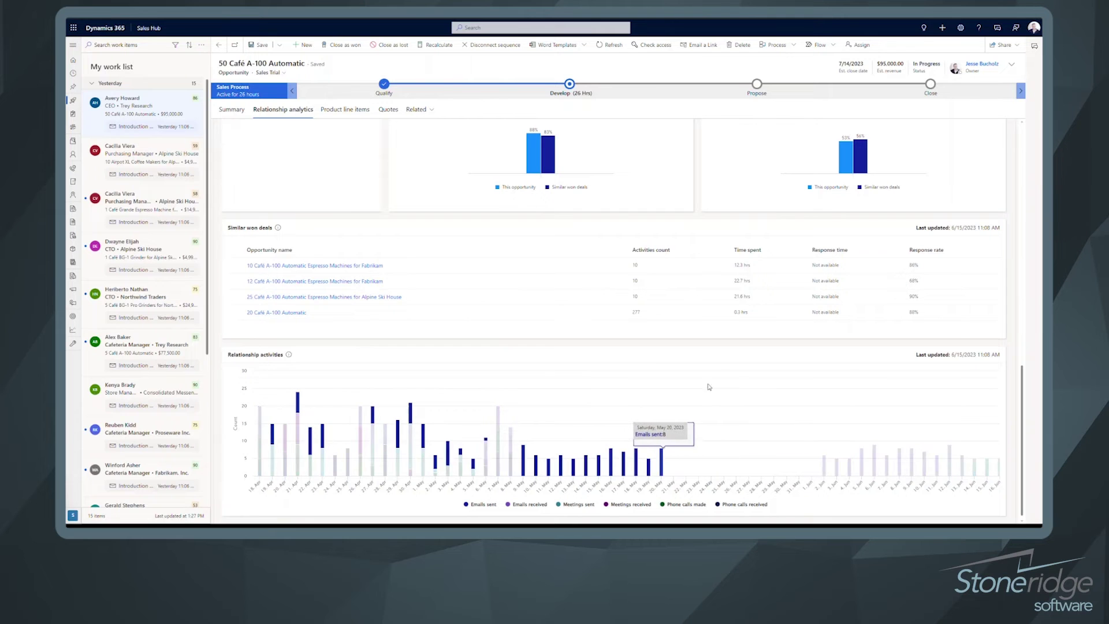
{"action": "scroll", "coordinate": [380, 300], "scroll_direction": "up", "scroll_amount": 10}
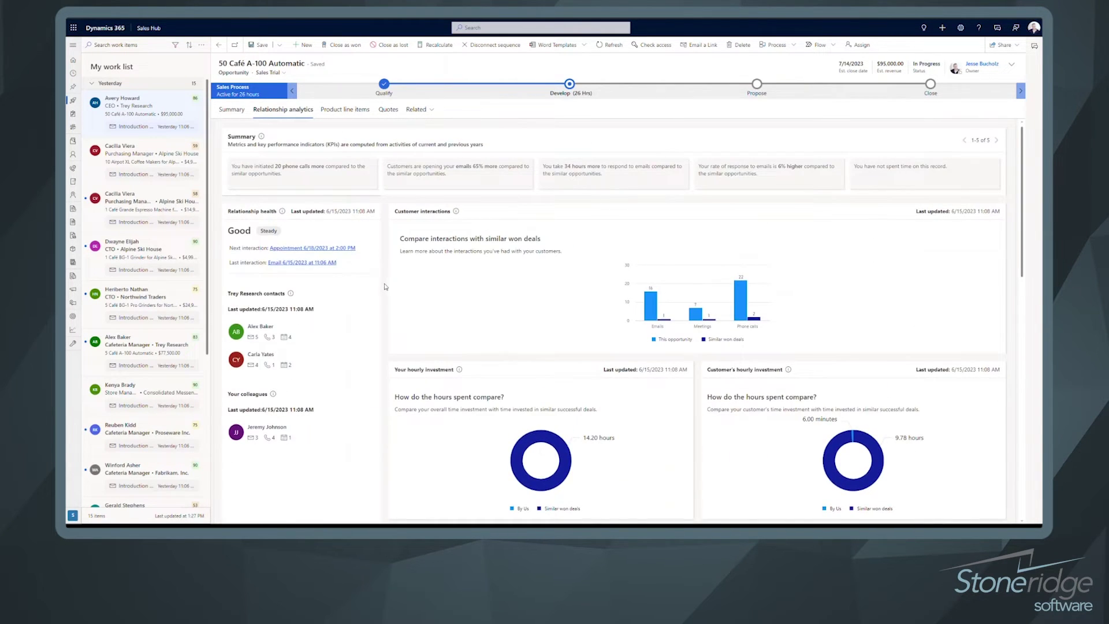
{"action": "left_click", "coordinate": [225, 113]}
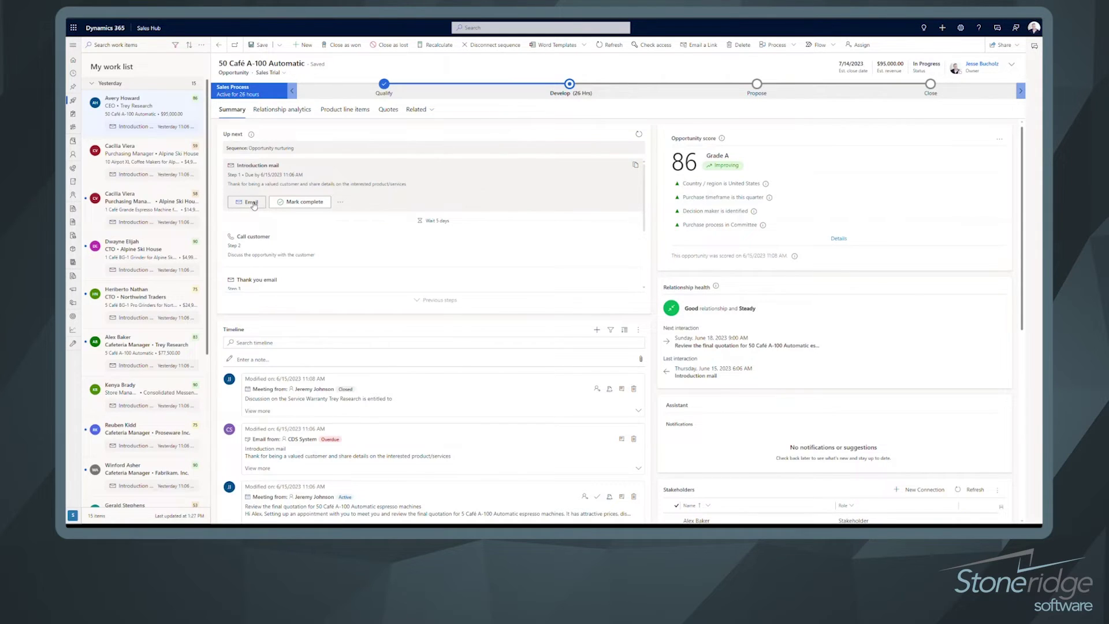
Send the sequence's Introduction mail from the Up next card to the opportunity contact
{"action": "left_click", "coordinate": [254, 203]}
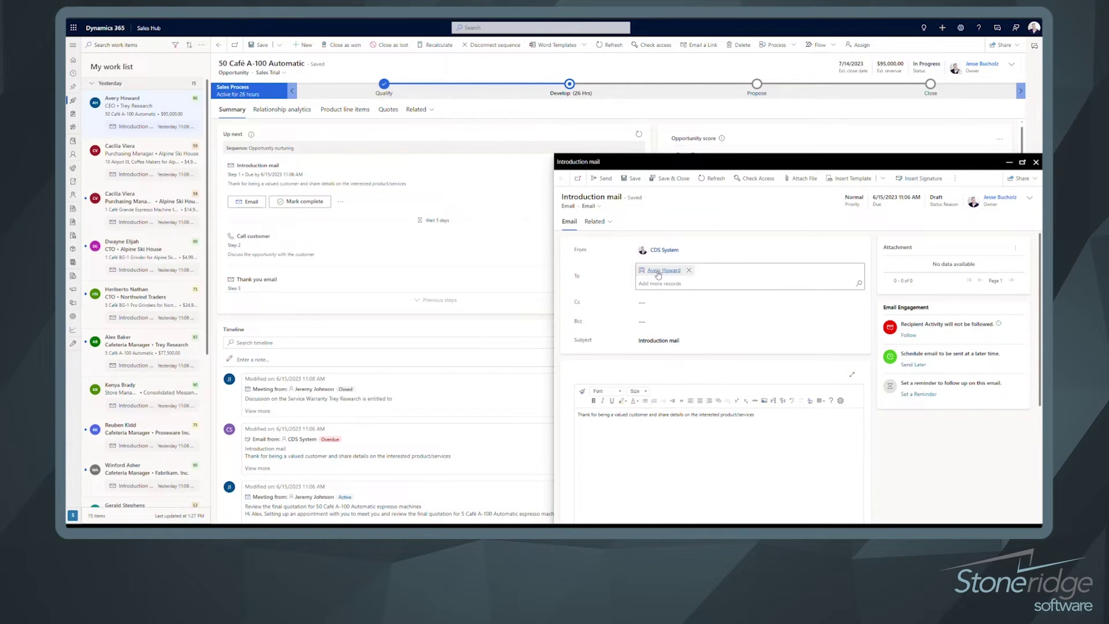
{"action": "mouse_move", "coordinate": [656, 275]}
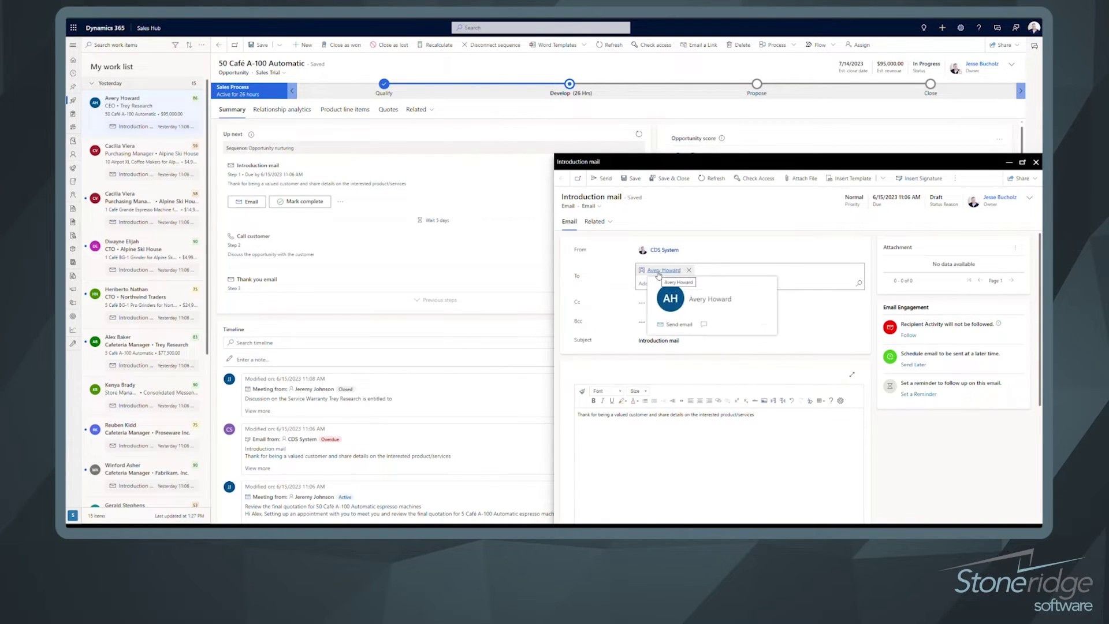
{"action": "left_click", "coordinate": [760, 404]}
{"action": "left_click", "coordinate": [602, 180]}
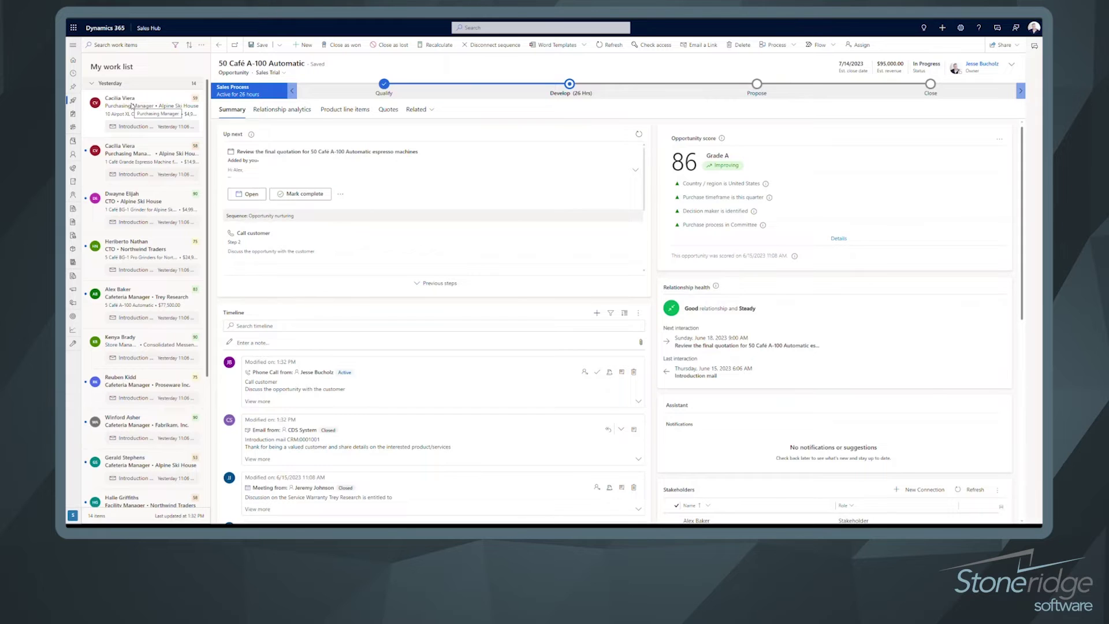
Open the 10 Airpot XL Coffee Makers opportunity, then the lead on New lead nurturing, scored 66
{"action": "left_click", "coordinate": [136, 107]}
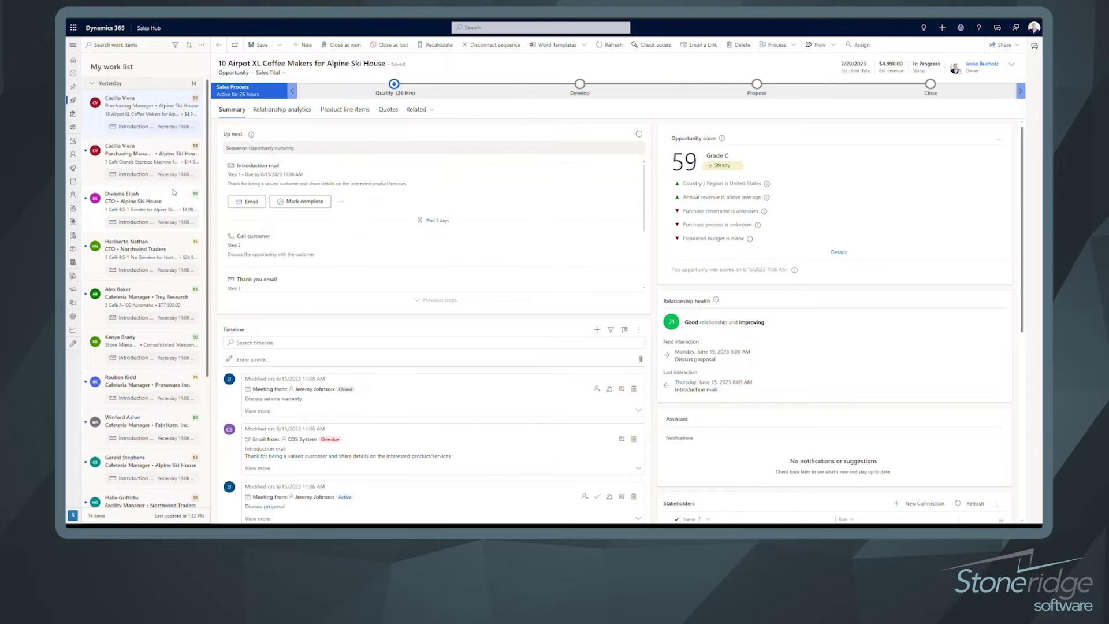
{"action": "scroll", "coordinate": [152, 230], "scroll_direction": "down", "scroll_amount": 3}
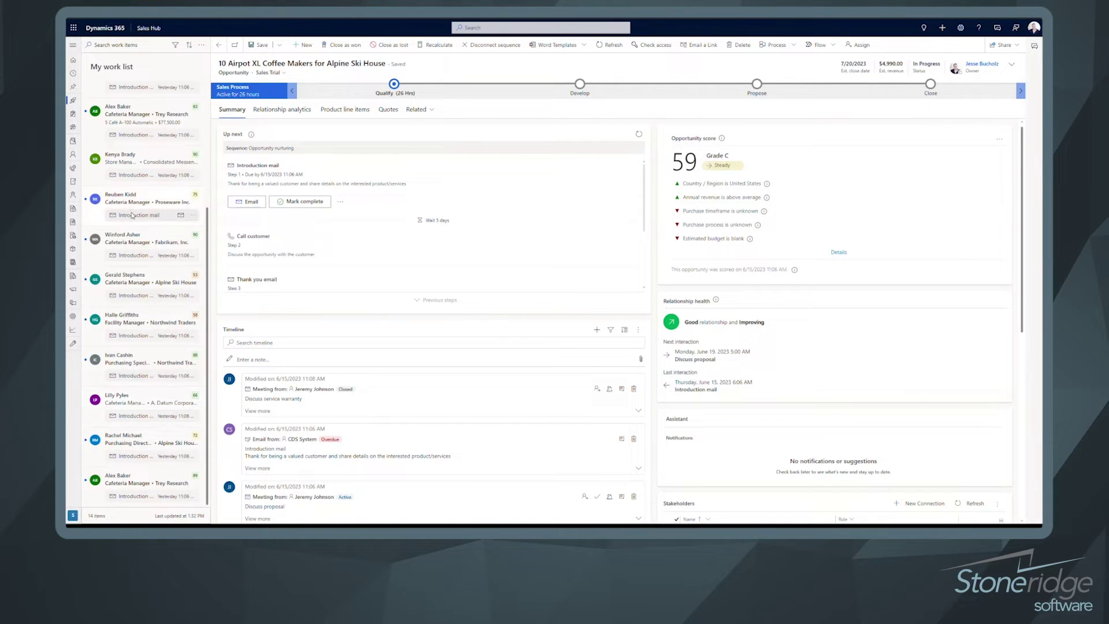
{"action": "left_click", "coordinate": [129, 399]}
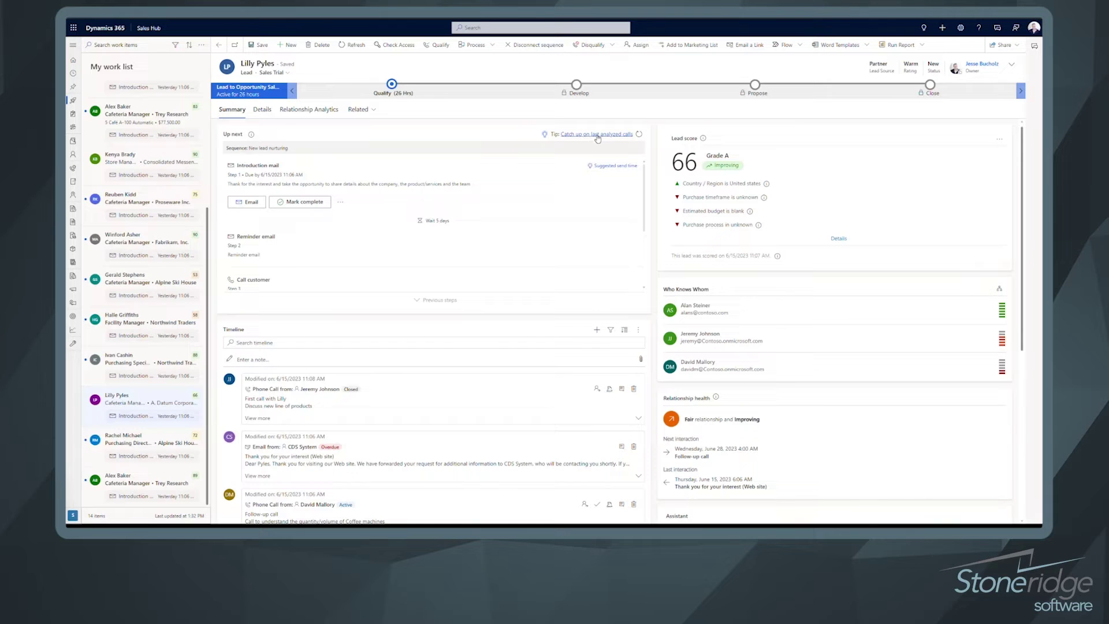
Open Call summaries from the lead's 'Catch up on last analyzed calls' link
{"action": "left_click", "coordinate": [598, 138]}
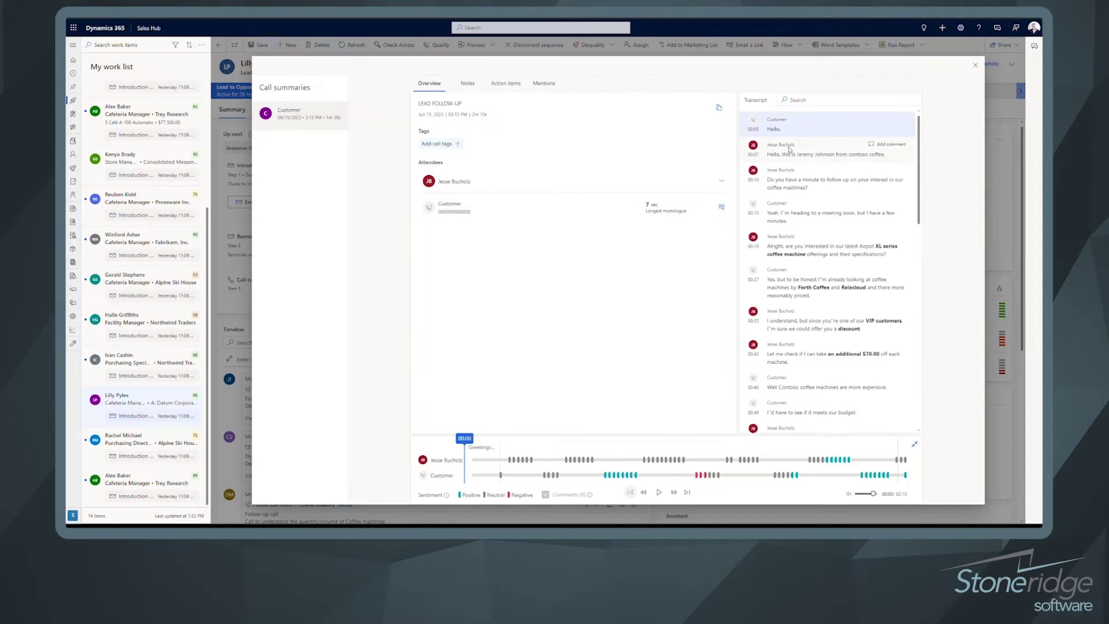
Scroll the call transcript and select its opening line
{"action": "scroll", "coordinate": [790, 155], "scroll_direction": "down", "scroll_amount": 3}
{"action": "scroll", "coordinate": [780, 138], "scroll_direction": "up", "scroll_amount": 3}
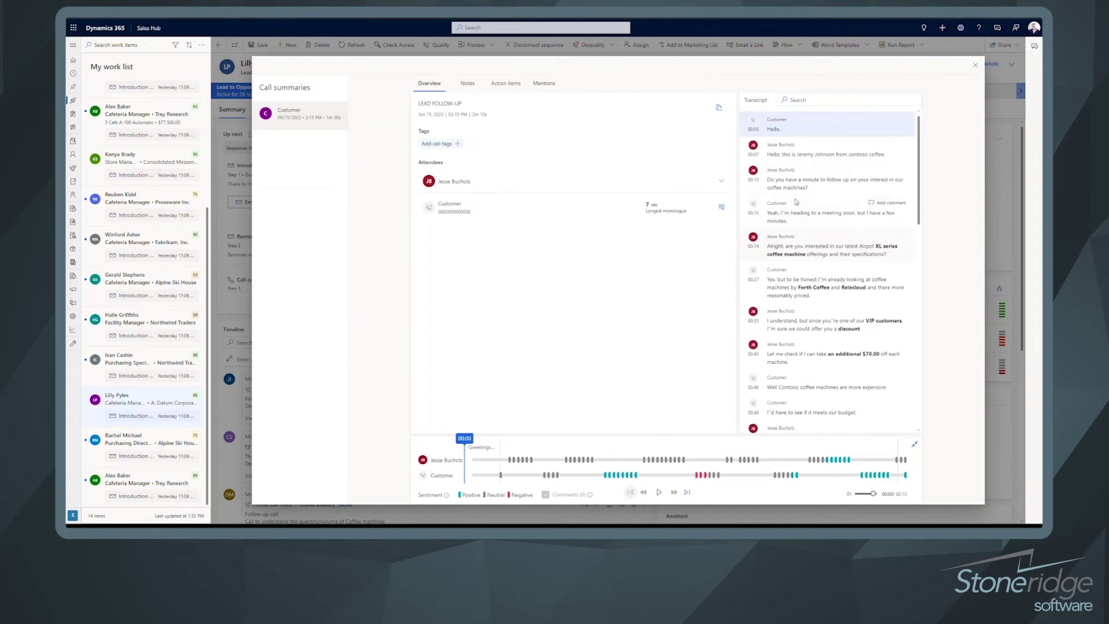
{"action": "left_click", "coordinate": [779, 136]}
Check the Mentions and Action items tabs, expand the suggested follow-up email, then close Call summaries
{"action": "left_click", "coordinate": [544, 84]}
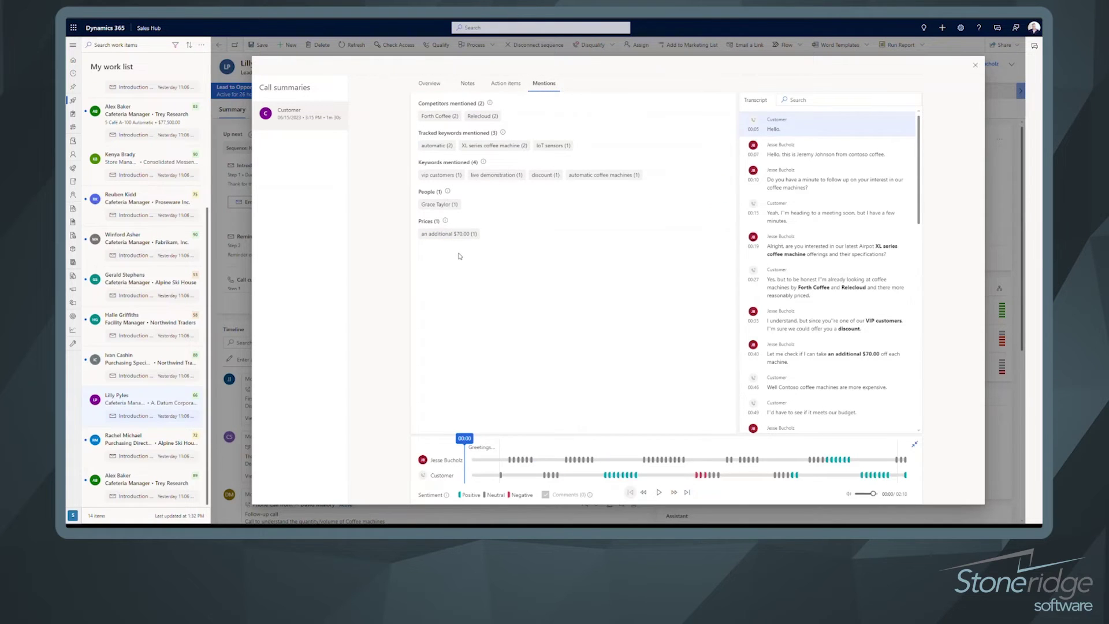
{"action": "left_click", "coordinate": [506, 85]}
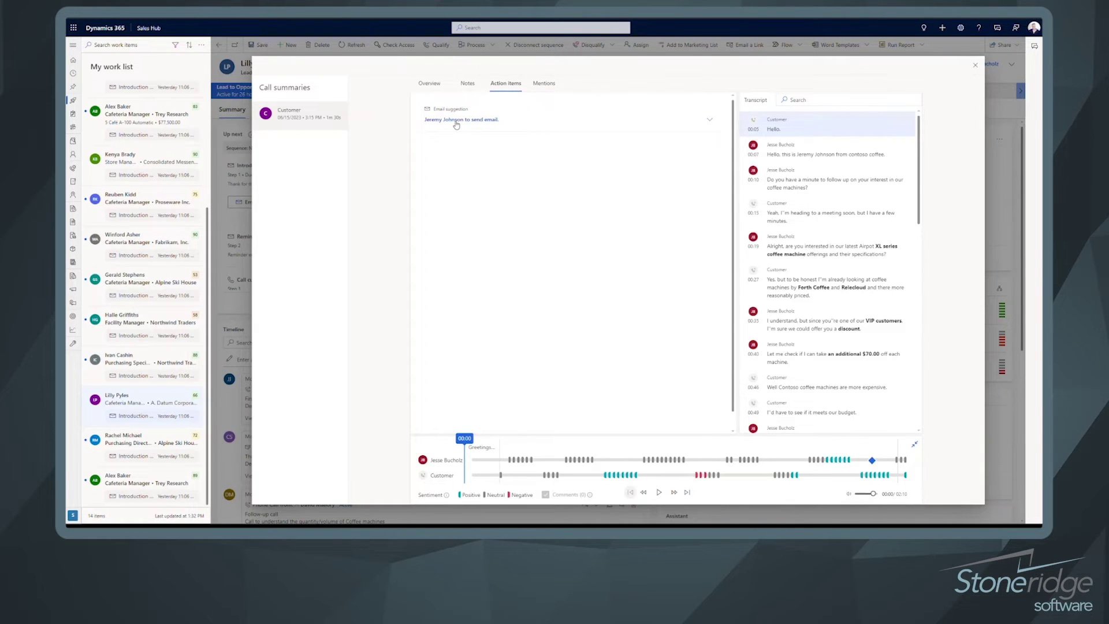
{"action": "left_click", "coordinate": [711, 122]}
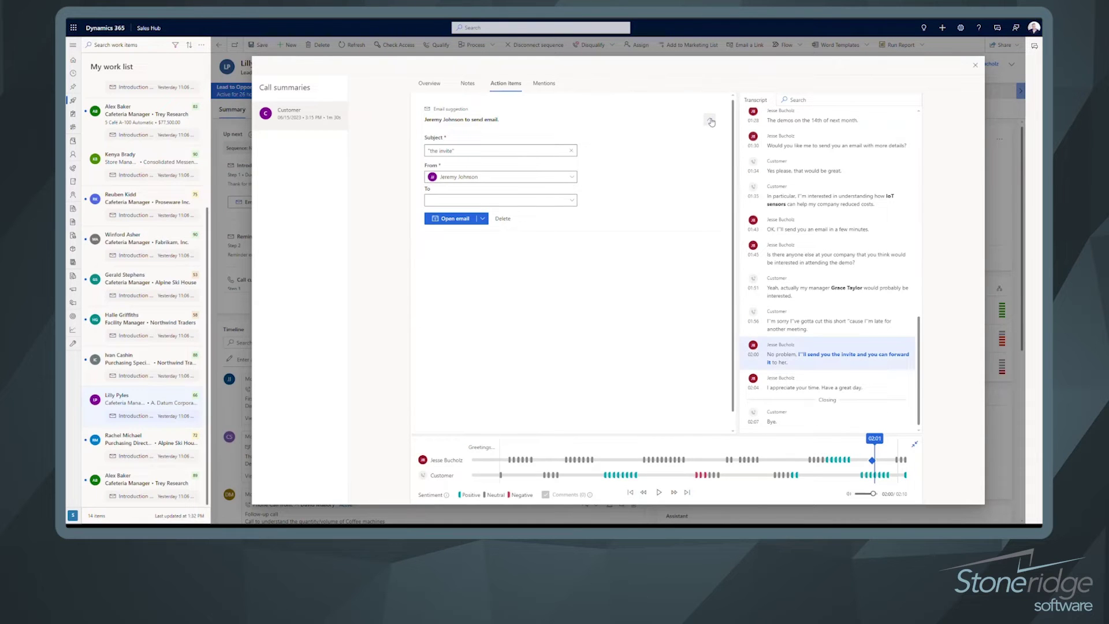
{"action": "left_click", "coordinate": [429, 83]}
{"action": "left_click", "coordinate": [976, 65]}
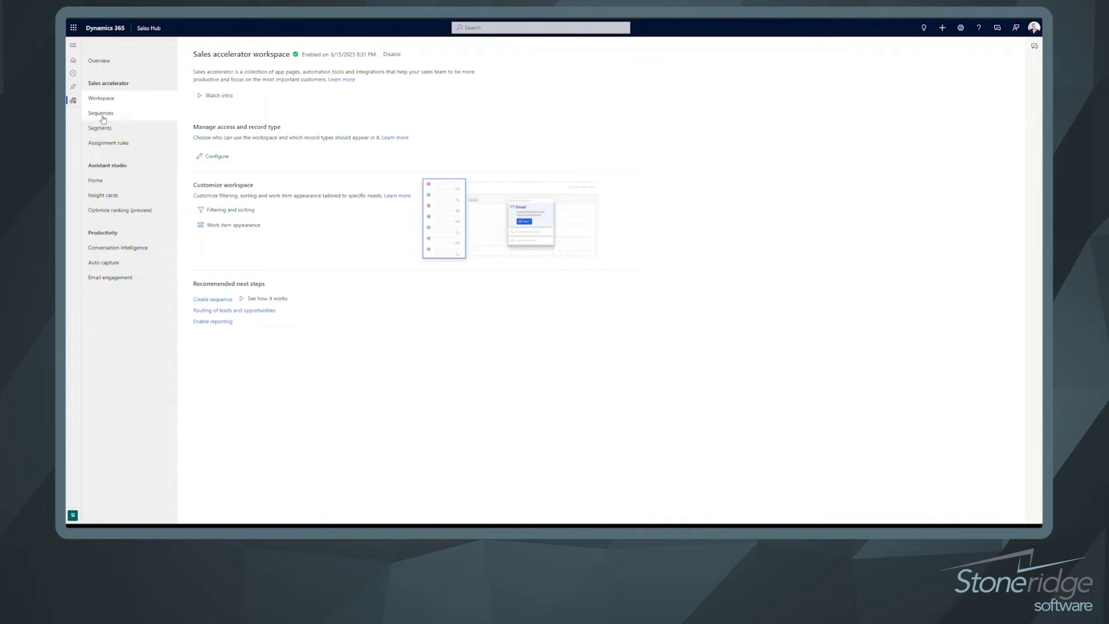
Show the Sequences settings page listing New lead nurturing and Opportunity nurturing
{"action": "left_click", "coordinate": [102, 115]}
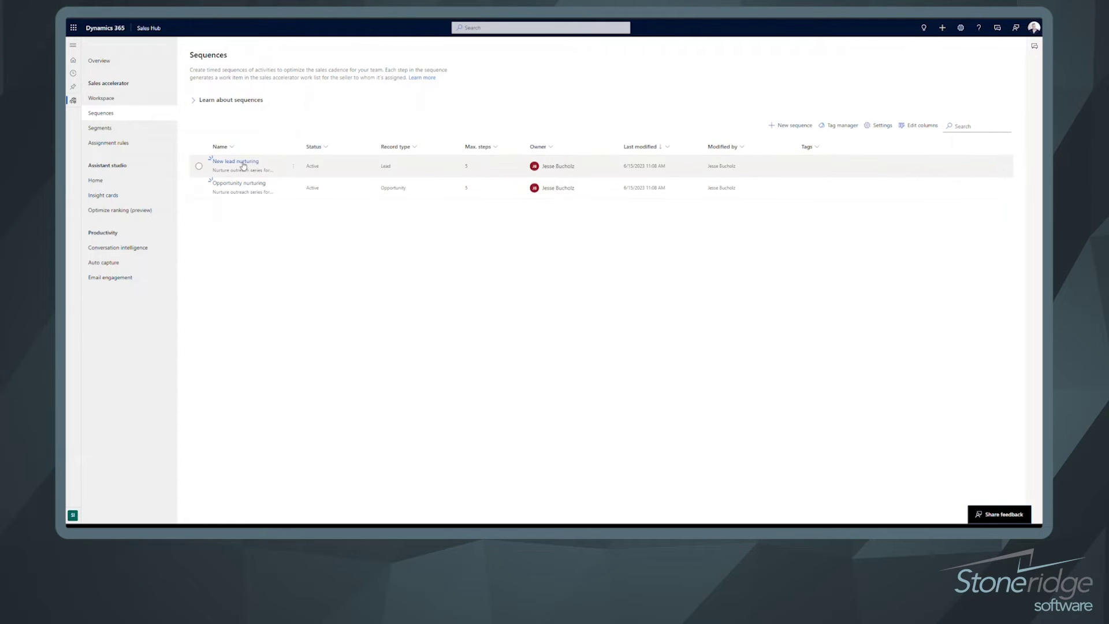
Open the New lead nurturing sequence through its row's View sequence option
{"action": "left_click", "coordinate": [293, 168]}
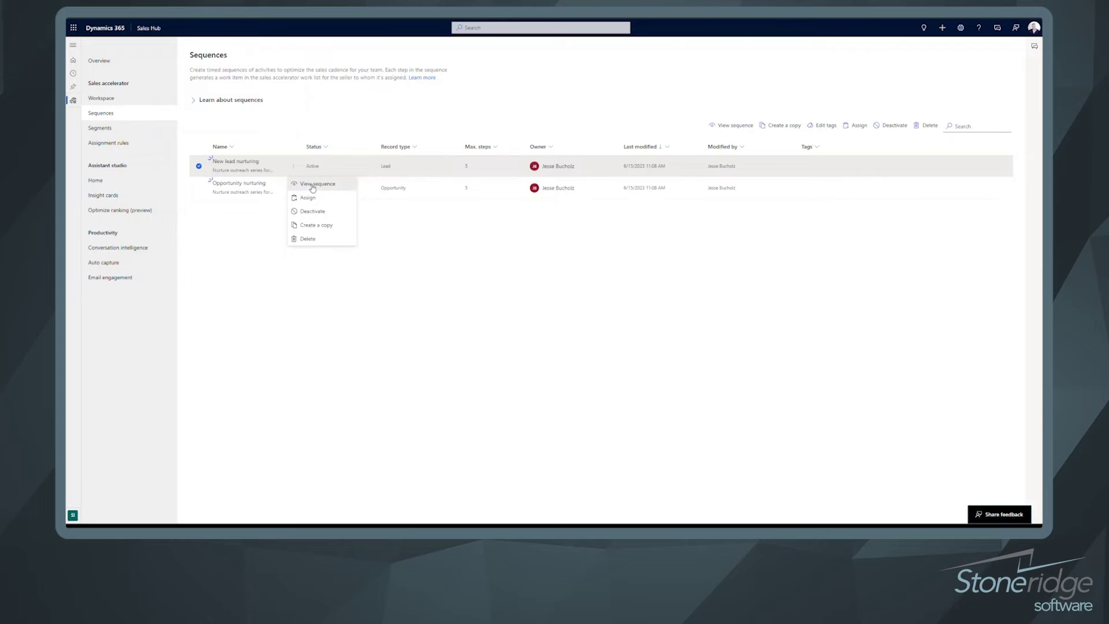
{"action": "left_click", "coordinate": [312, 184]}
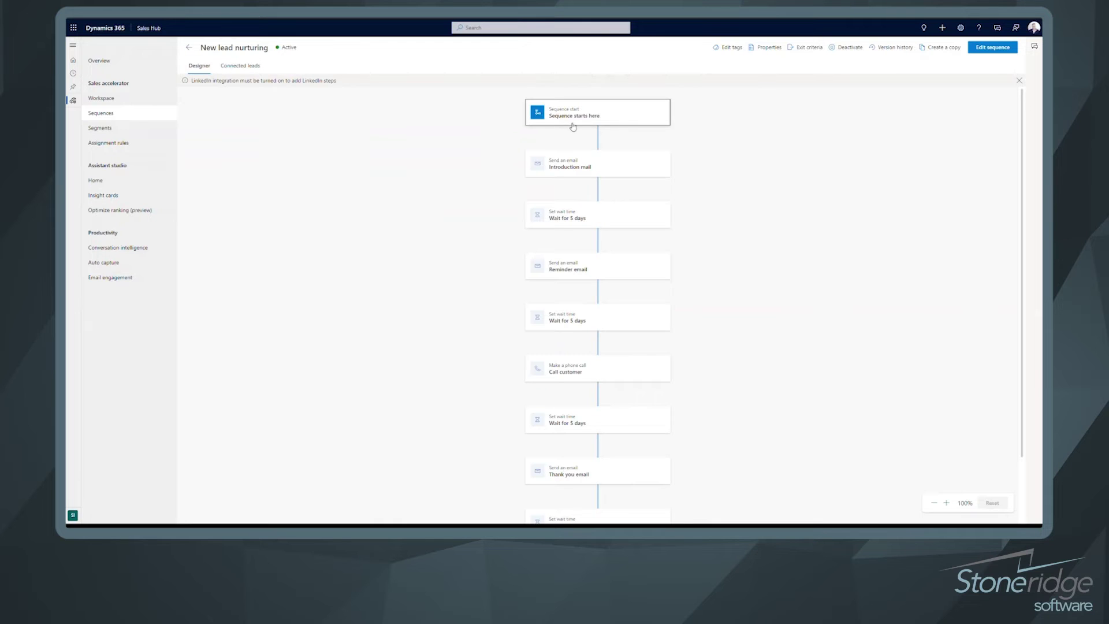
Inspect the Introduction mail step, then the first Wait for 5 days step's days and hours
{"action": "left_click", "coordinate": [574, 170]}
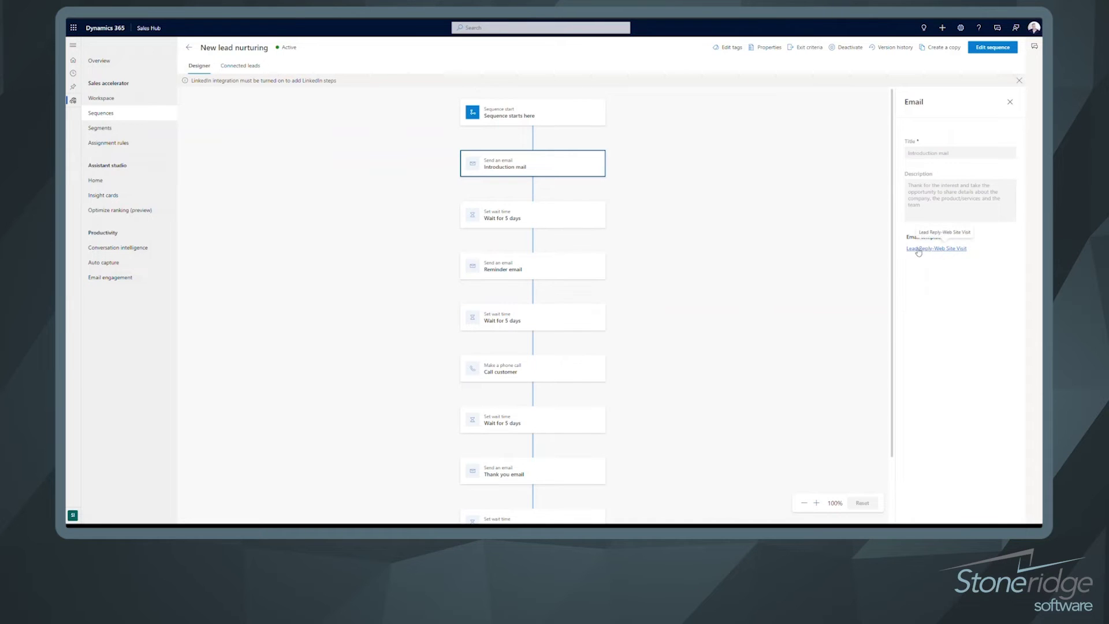
{"action": "left_click", "coordinate": [529, 221]}
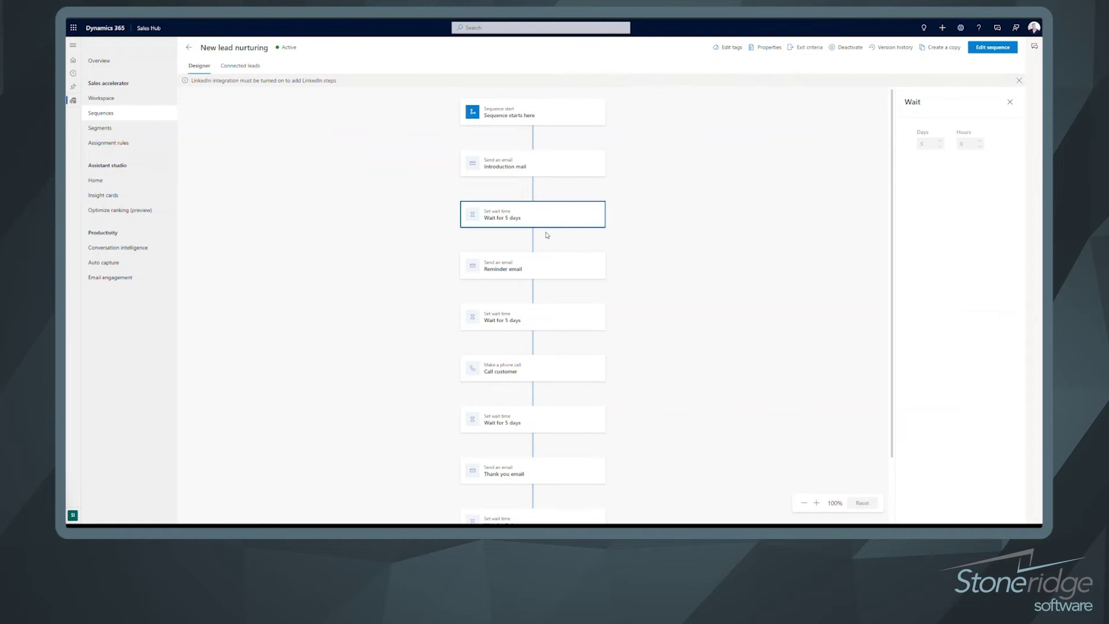
{"action": "scroll", "coordinate": [533, 285], "scroll_direction": "down", "scroll_amount": 1}
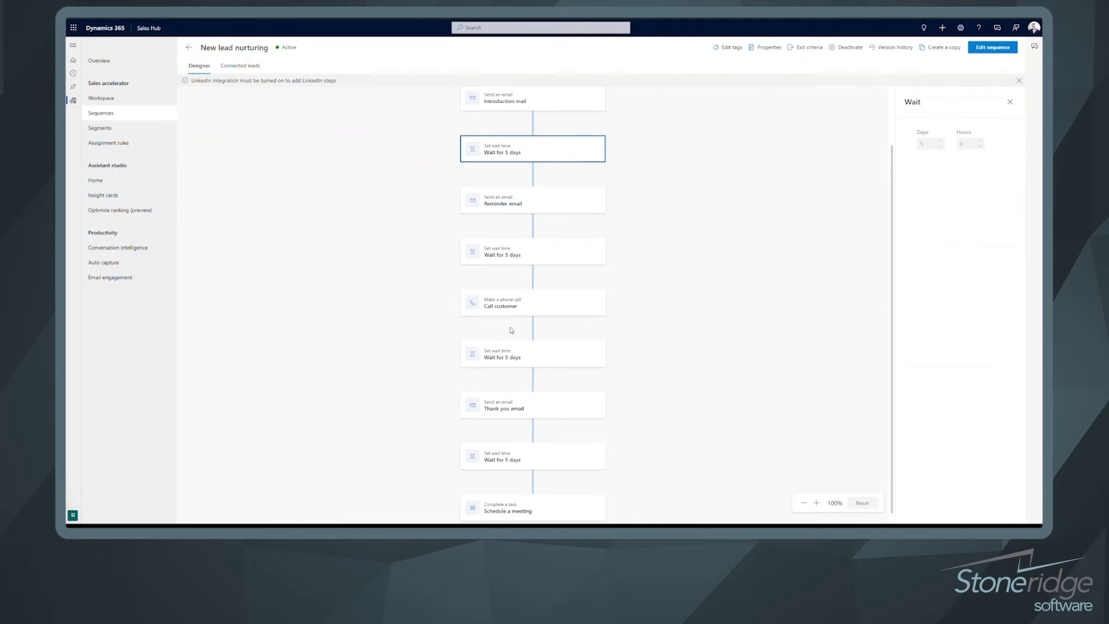
{"action": "scroll", "coordinate": [510, 332], "scroll_direction": "down", "scroll_amount": 1}
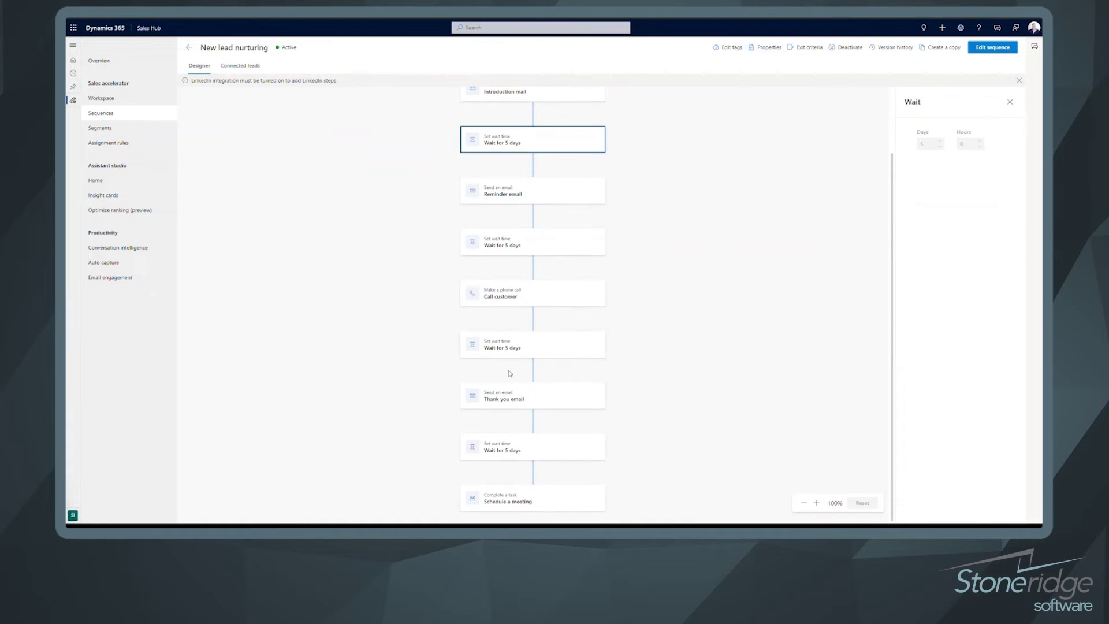
{"action": "scroll", "coordinate": [509, 373], "scroll_direction": "up", "scroll_amount": 1}
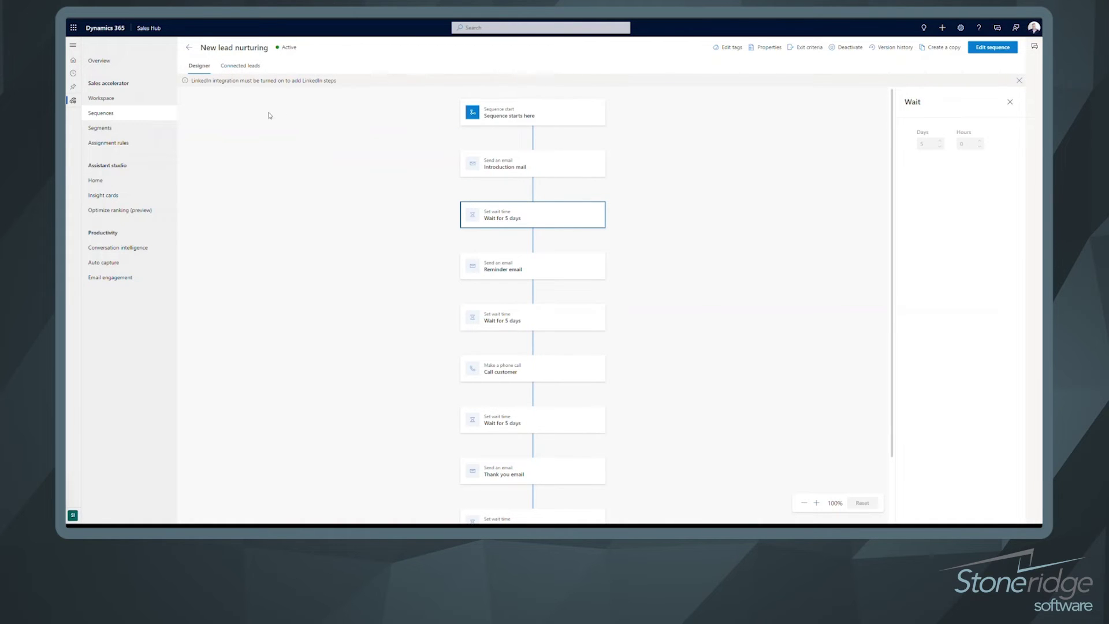
Show the Connected leads tab listing New lead nurturing's 10 leads
{"action": "left_click", "coordinate": [242, 68]}
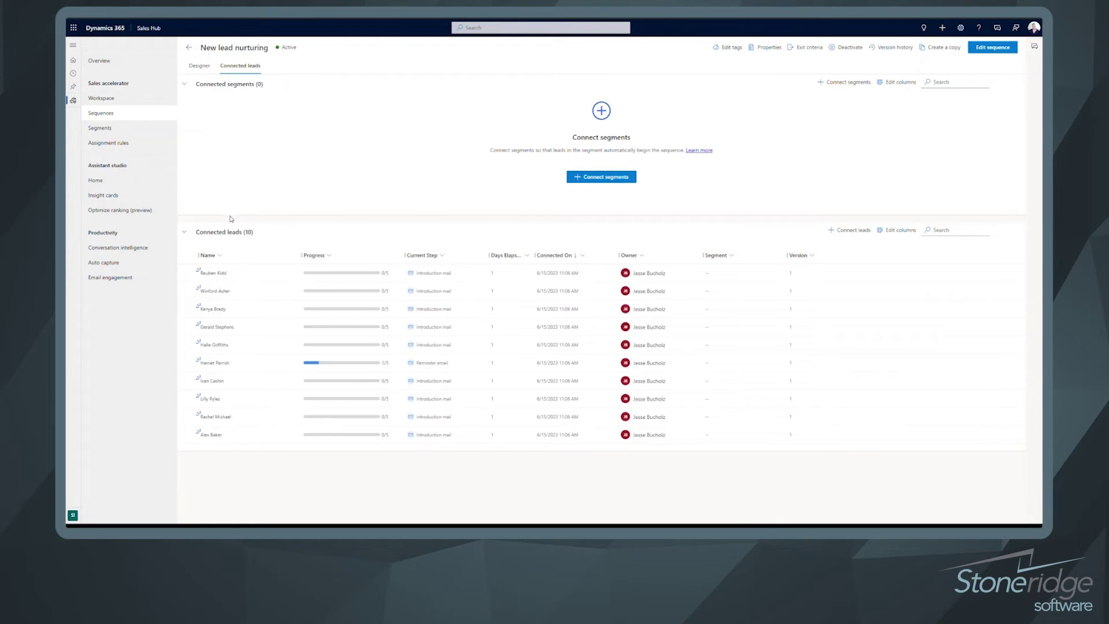
Open the Opportunity nurturing sequence from the Sequences list, scroll through its steps, and go back
{"action": "left_click", "coordinate": [199, 65]}
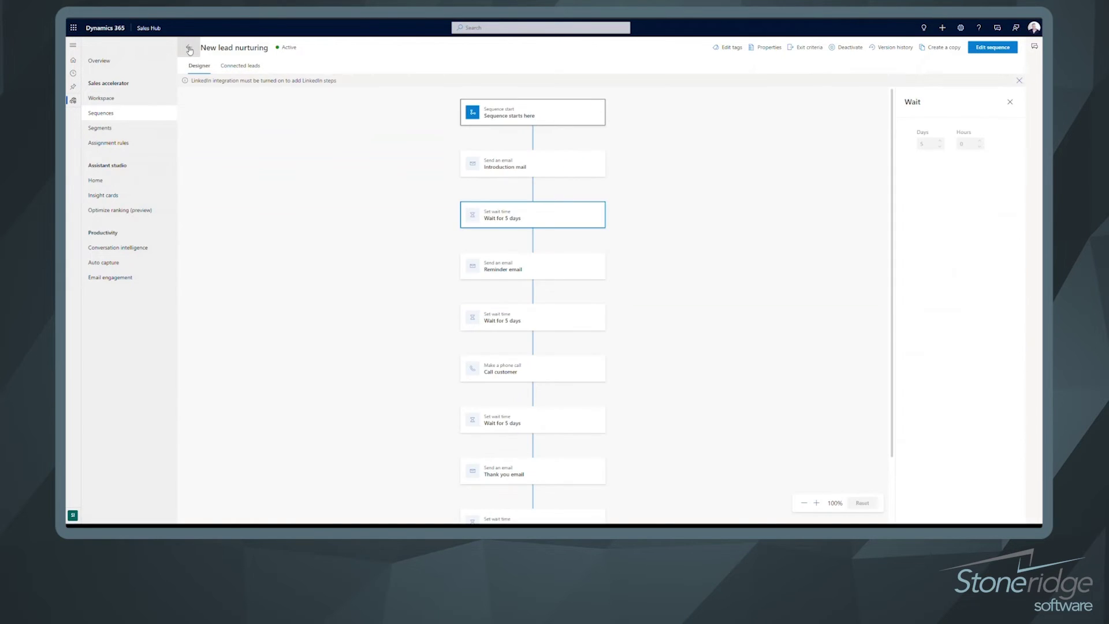
{"action": "left_click", "coordinate": [189, 47]}
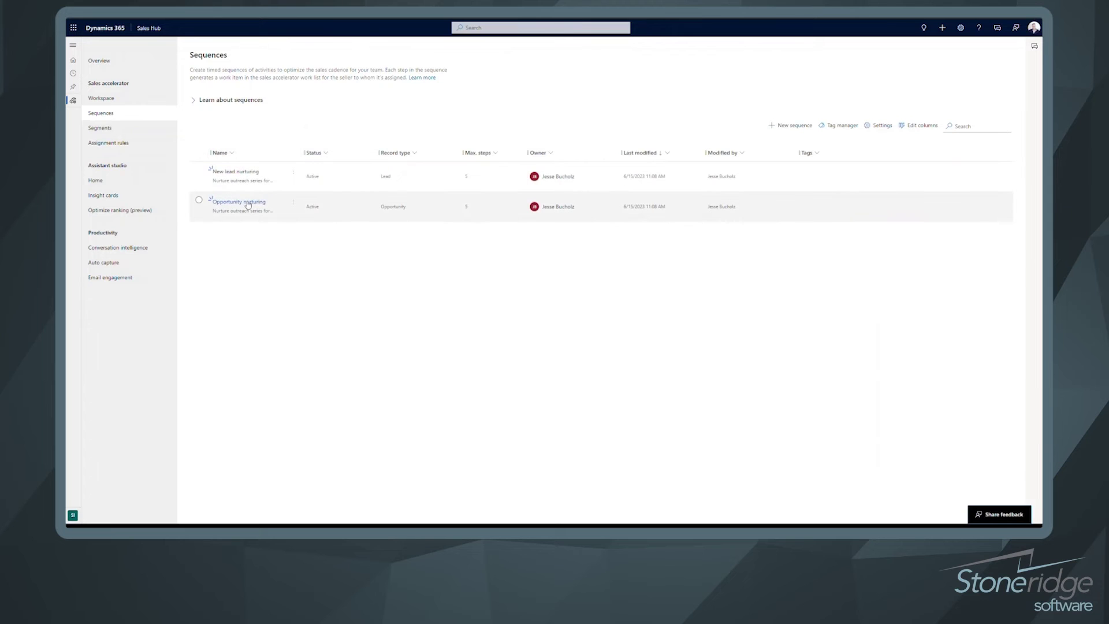
{"action": "left_click", "coordinate": [293, 203]}
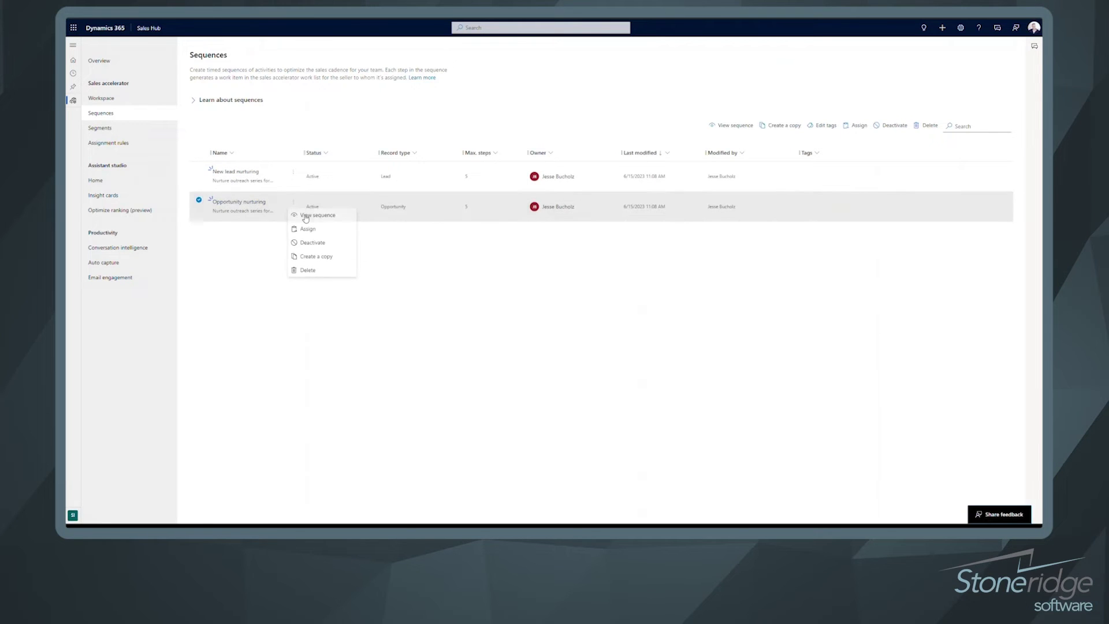
{"action": "left_click", "coordinate": [315, 214]}
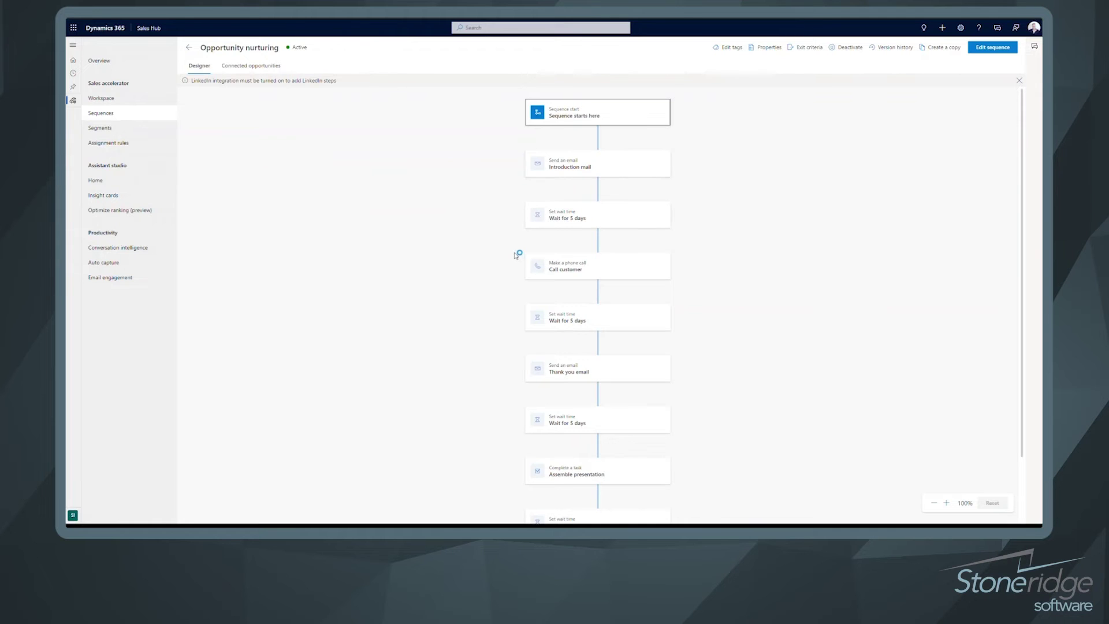
{"action": "scroll", "coordinate": [516, 254], "scroll_direction": "down", "scroll_amount": 2}
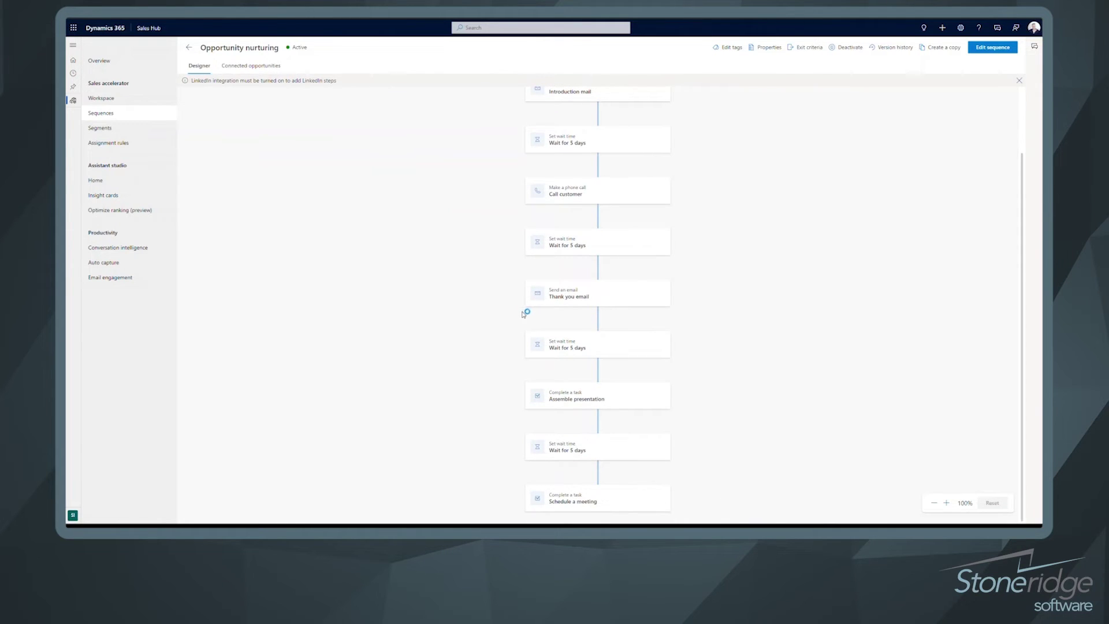
{"action": "scroll", "coordinate": [526, 312], "scroll_direction": "up", "scroll_amount": 2}
{"action": "left_click", "coordinate": [189, 48]}
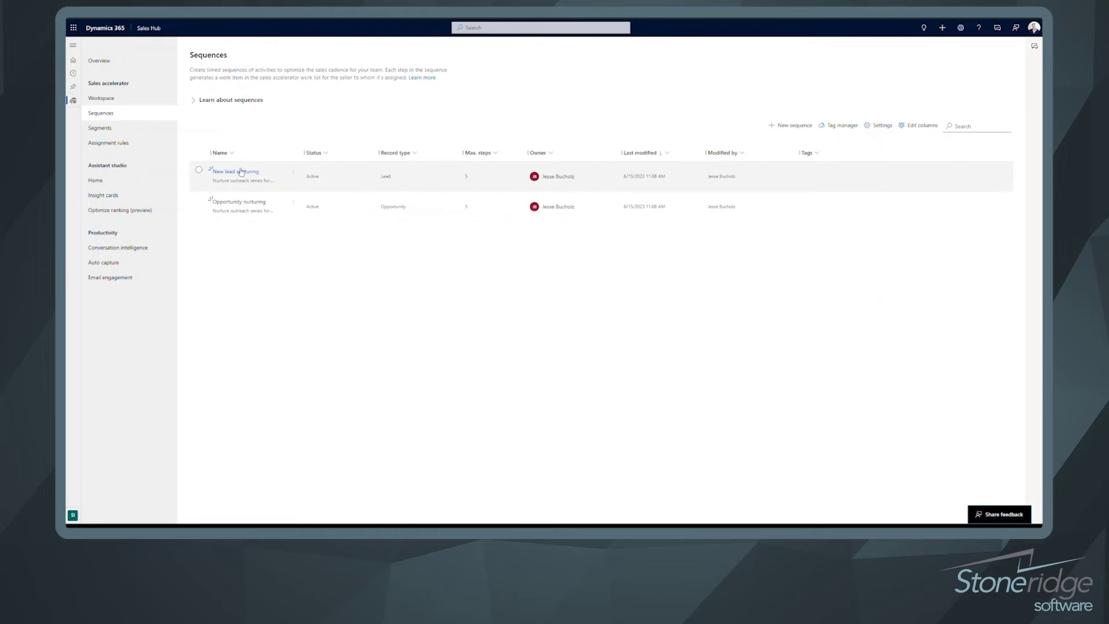
Create a blank sequence named 'Test' with record type Lead, after previewing the no-show template
{"action": "left_click", "coordinate": [791, 125]}
{"action": "left_click", "coordinate": [398, 190]}
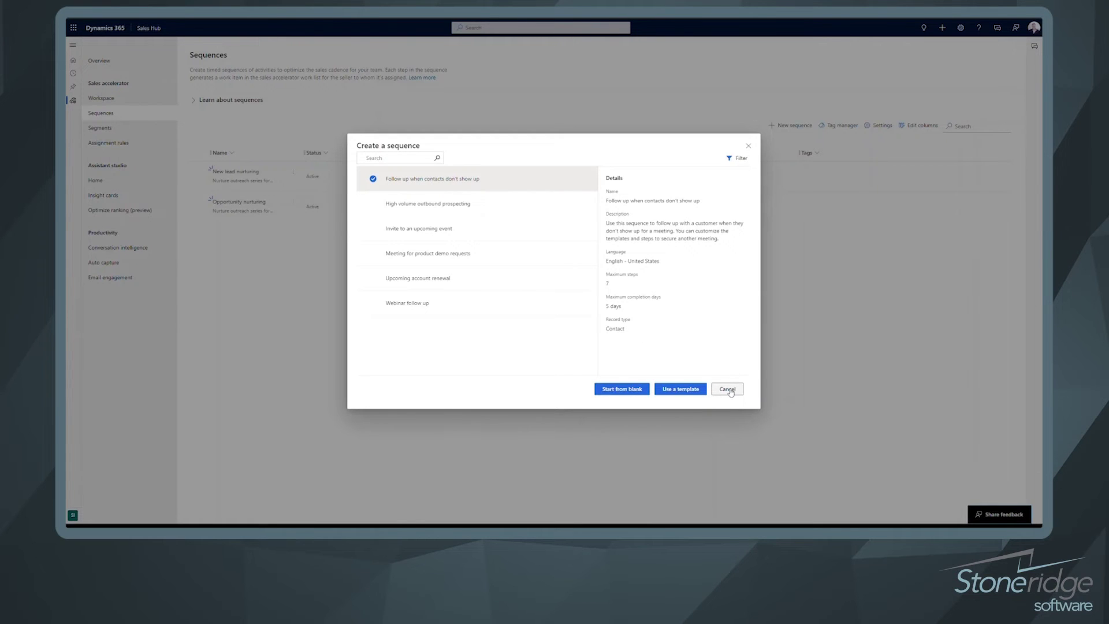
{"action": "left_click", "coordinate": [620, 391]}
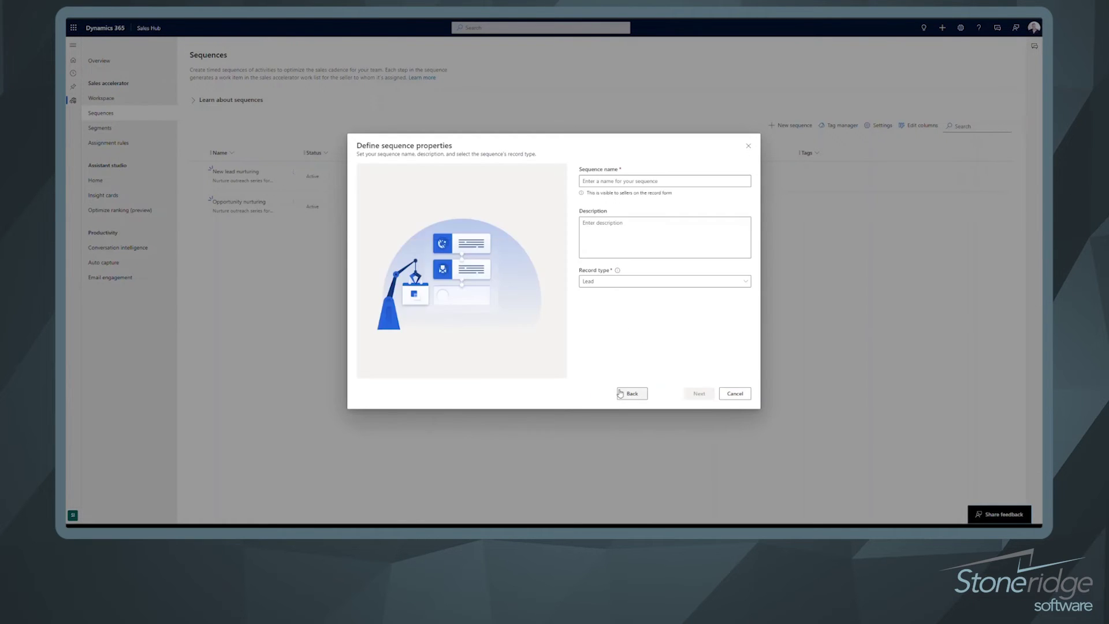
{"action": "left_click", "coordinate": [661, 182]}
{"action": "type", "text": "Test"}
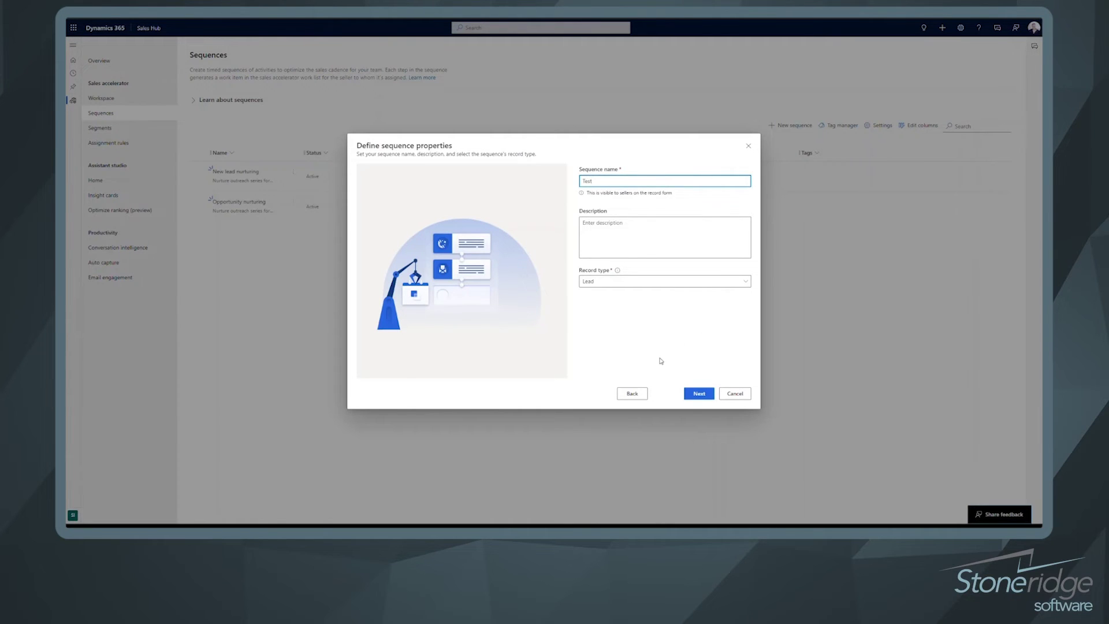
{"action": "left_click", "coordinate": [699, 394]}
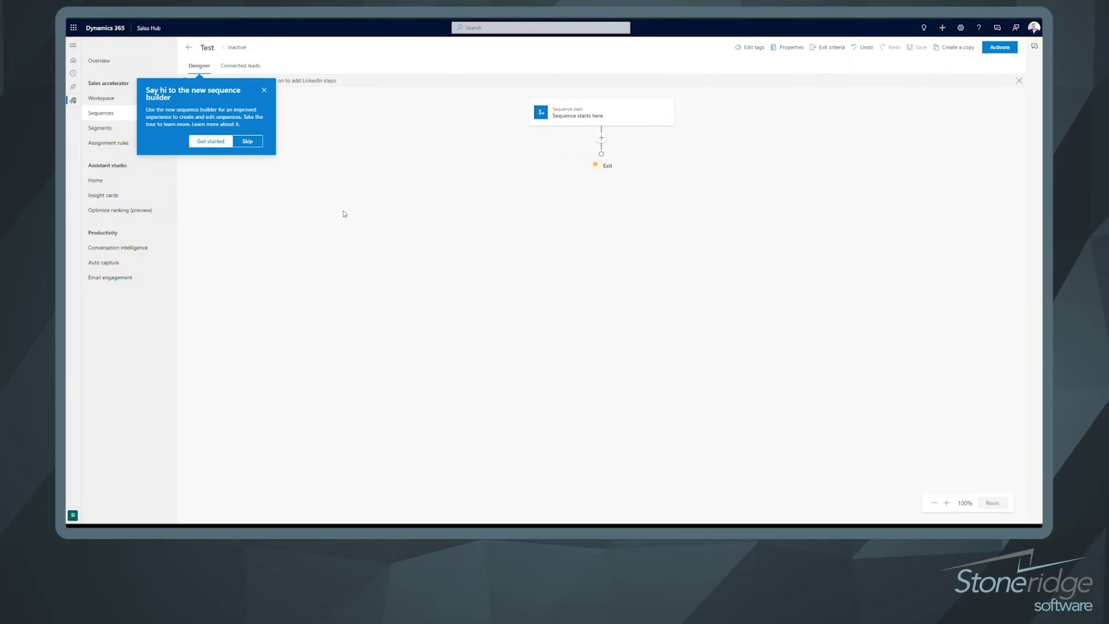
Skip the welcome notice and browse the Steps, Conditions, Commands and LinkedIn options without adding any
{"action": "left_click", "coordinate": [248, 143]}
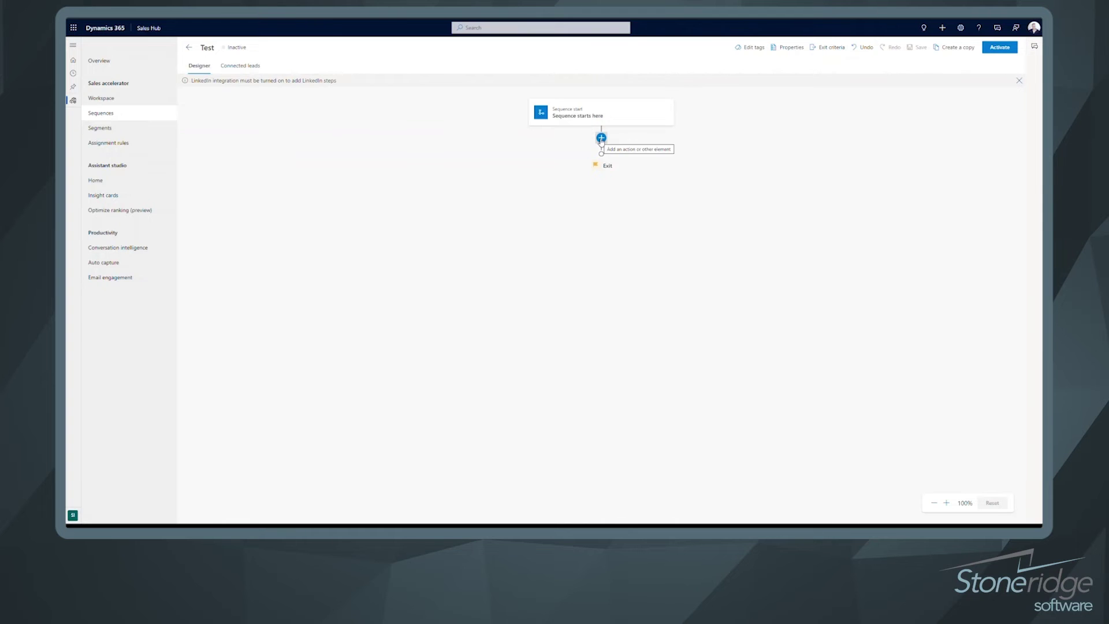
{"action": "left_click", "coordinate": [601, 139]}
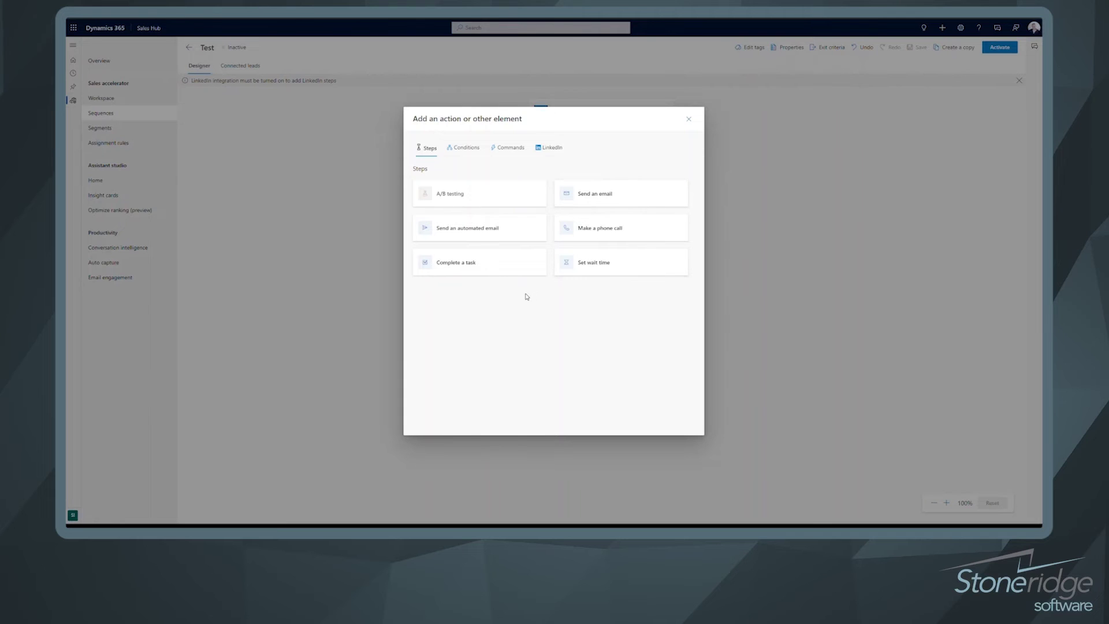
{"action": "left_click", "coordinate": [467, 149]}
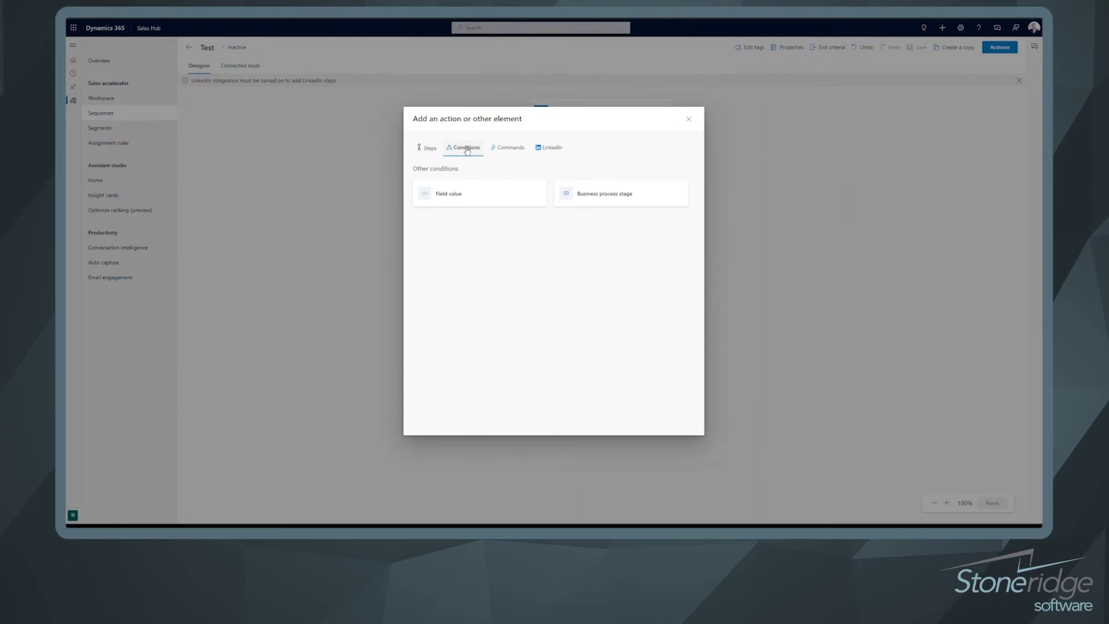
{"action": "left_click", "coordinate": [511, 149]}
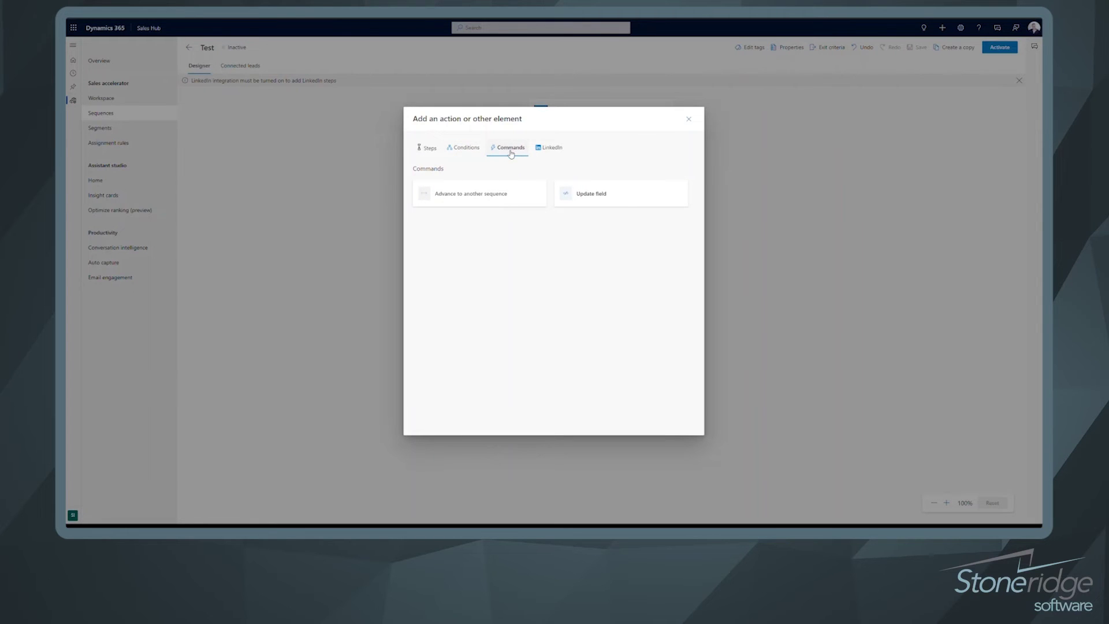
{"action": "left_click", "coordinate": [564, 151]}
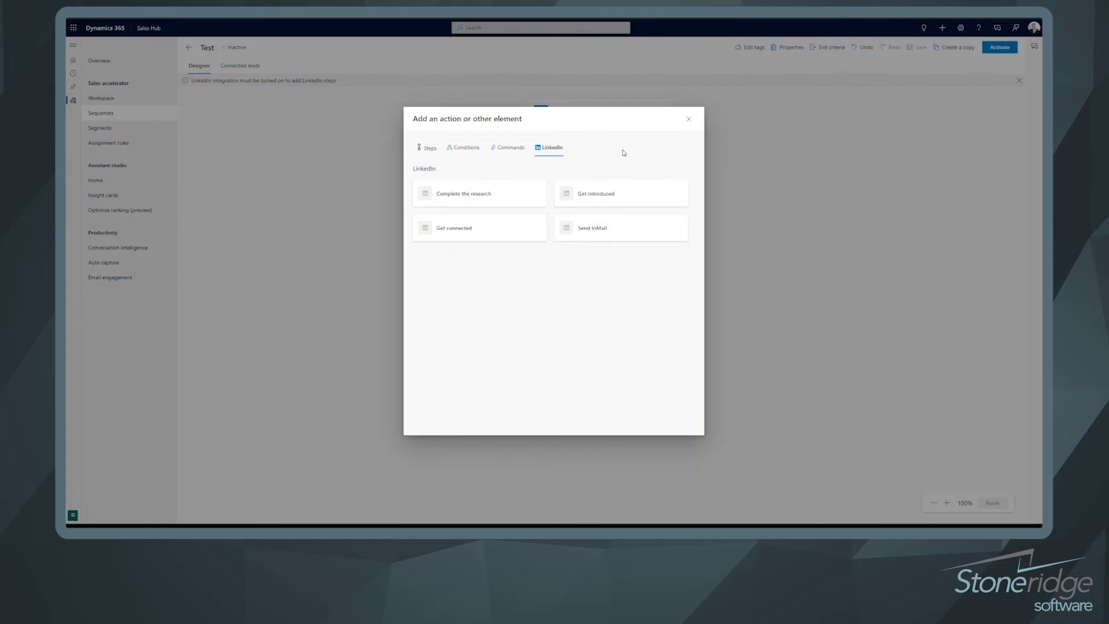
{"action": "left_click", "coordinate": [690, 120]}
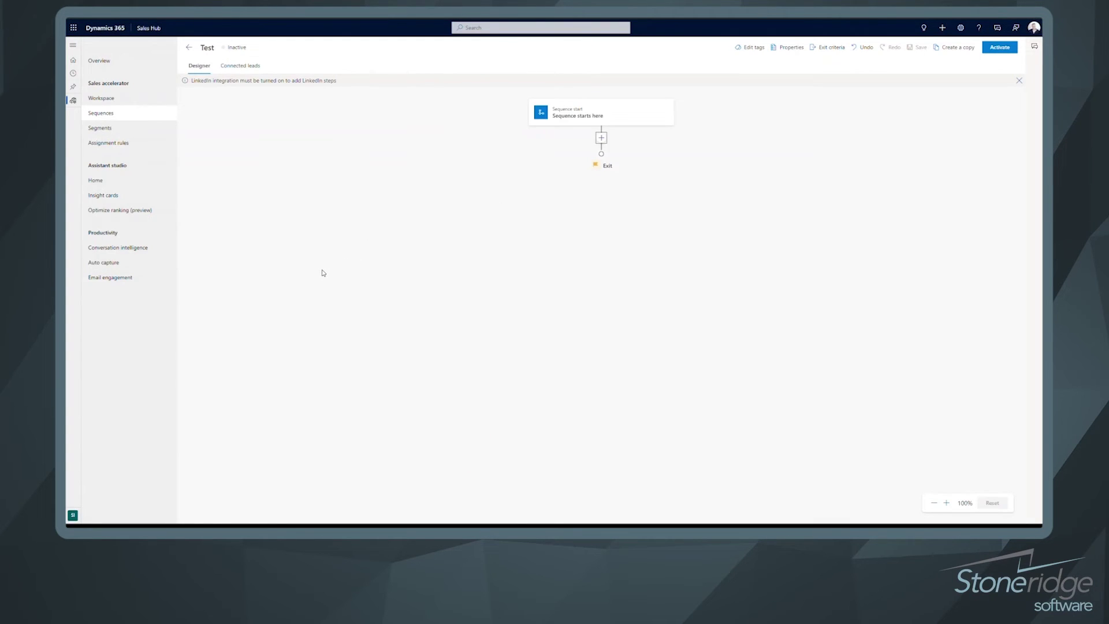
Go to Segments and open the Leads in Minnesota segment to see its condition
{"action": "left_click", "coordinate": [103, 128]}
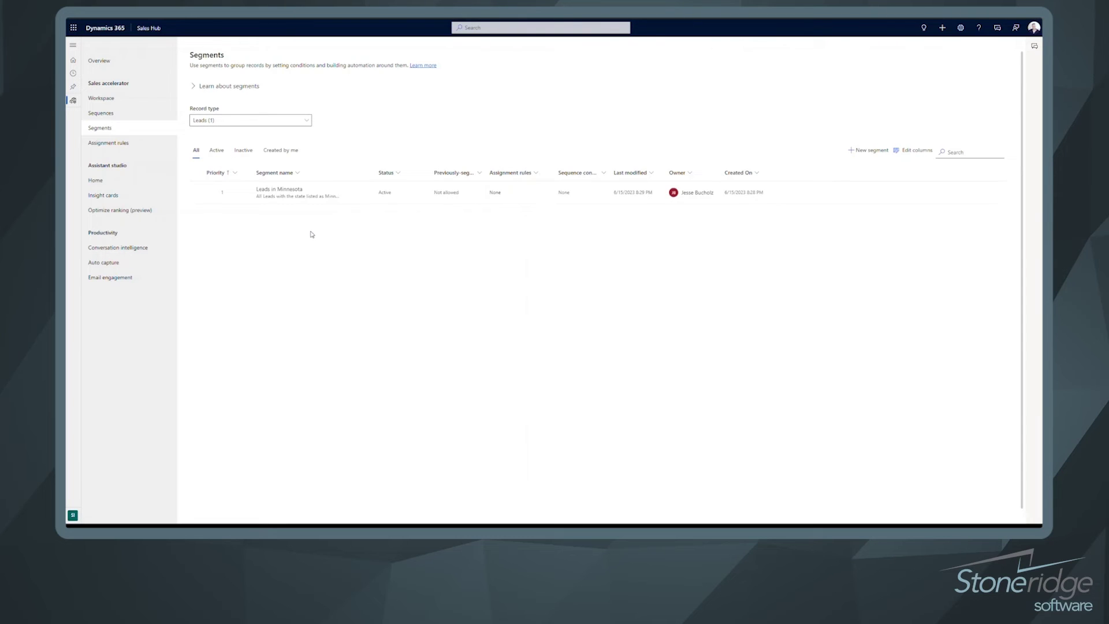
{"action": "left_click", "coordinate": [300, 191]}
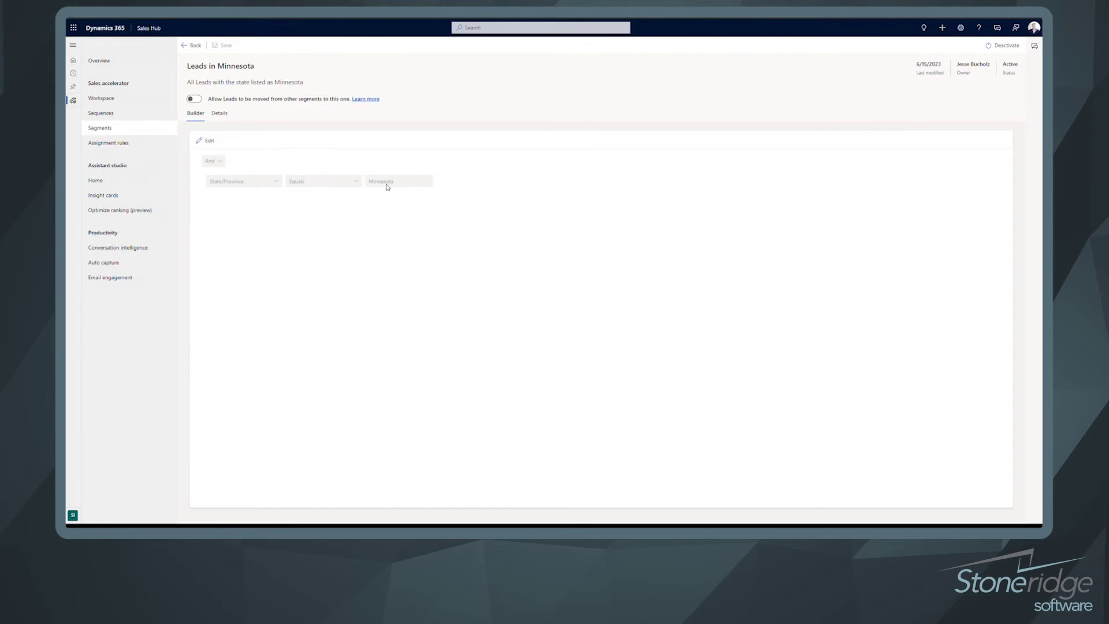
Create a new lead segment named 'Test'
{"action": "left_click", "coordinate": [192, 45]}
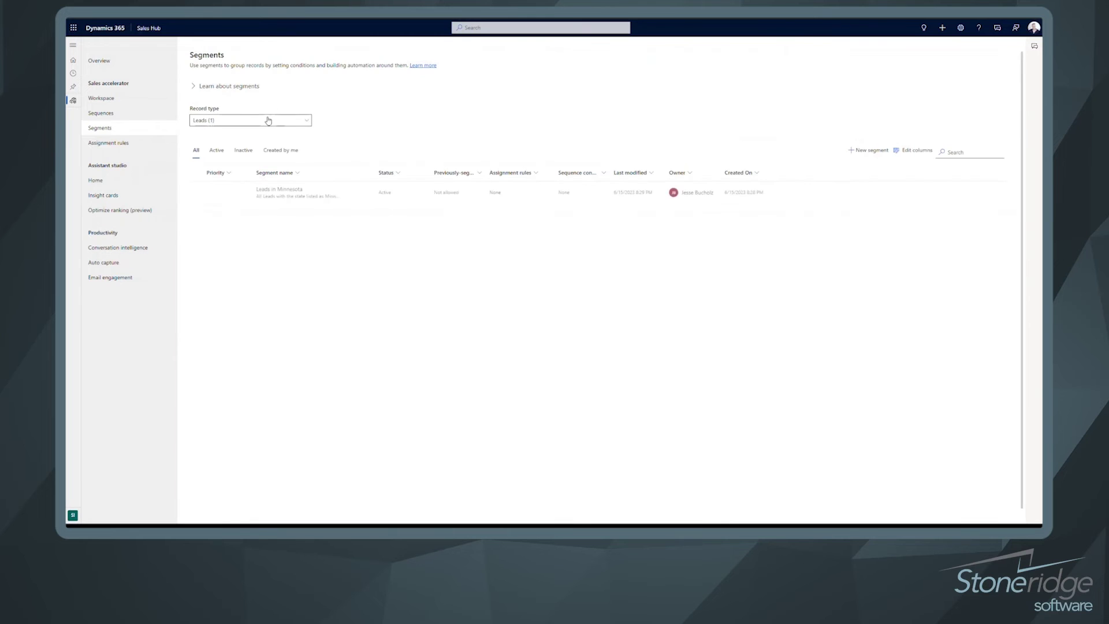
{"action": "left_click", "coordinate": [869, 152]}
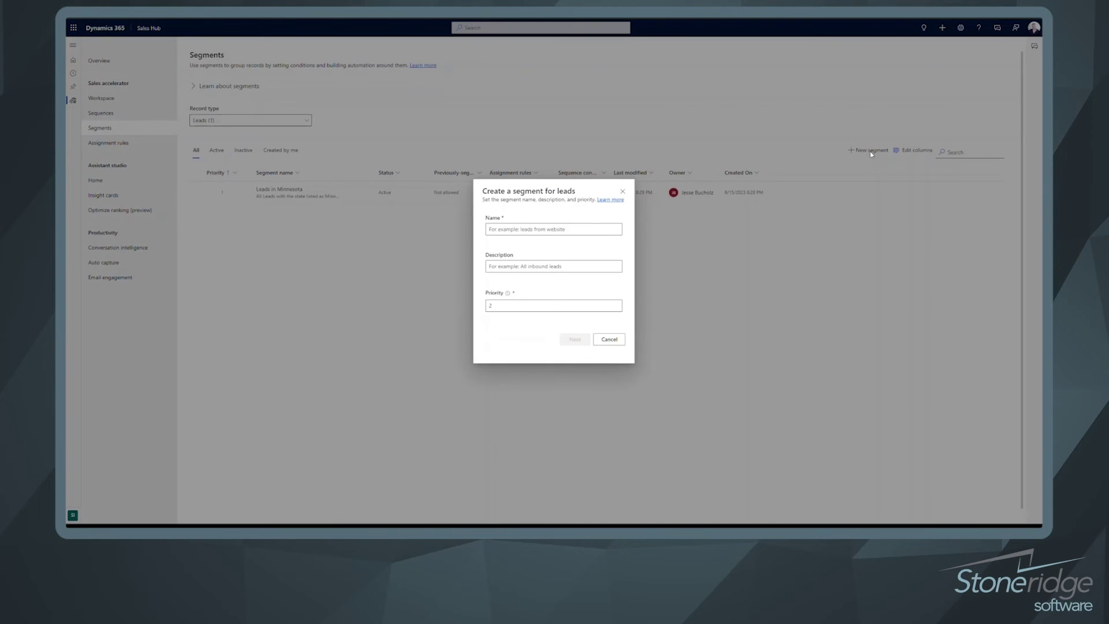
{"action": "left_click", "coordinate": [563, 230]}
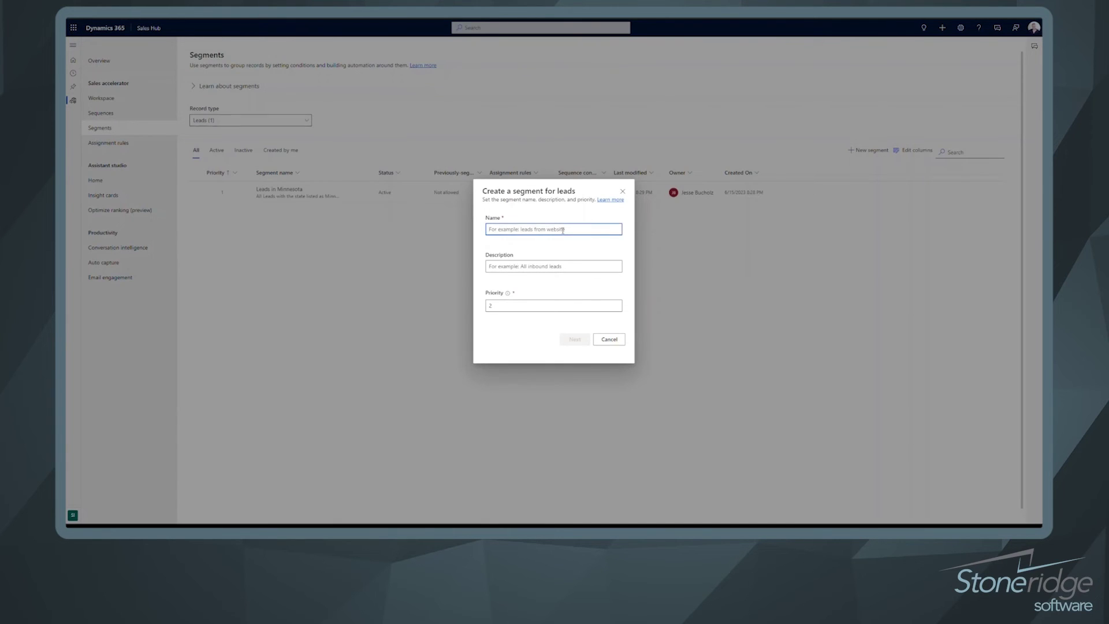
{"action": "type", "text": "Test"}
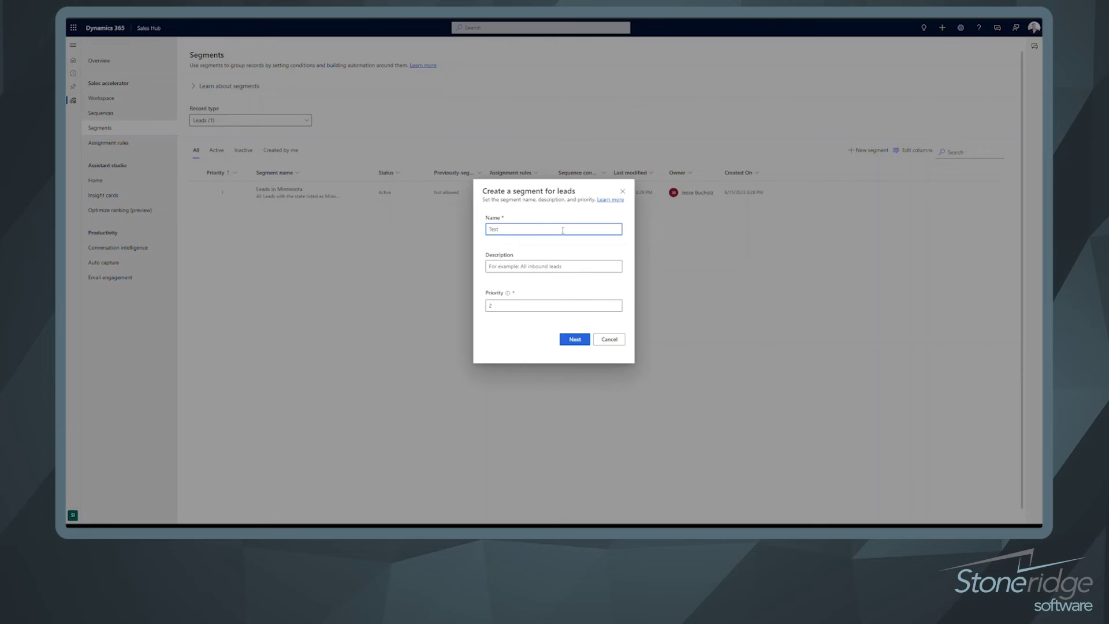
{"action": "left_click", "coordinate": [575, 341]}
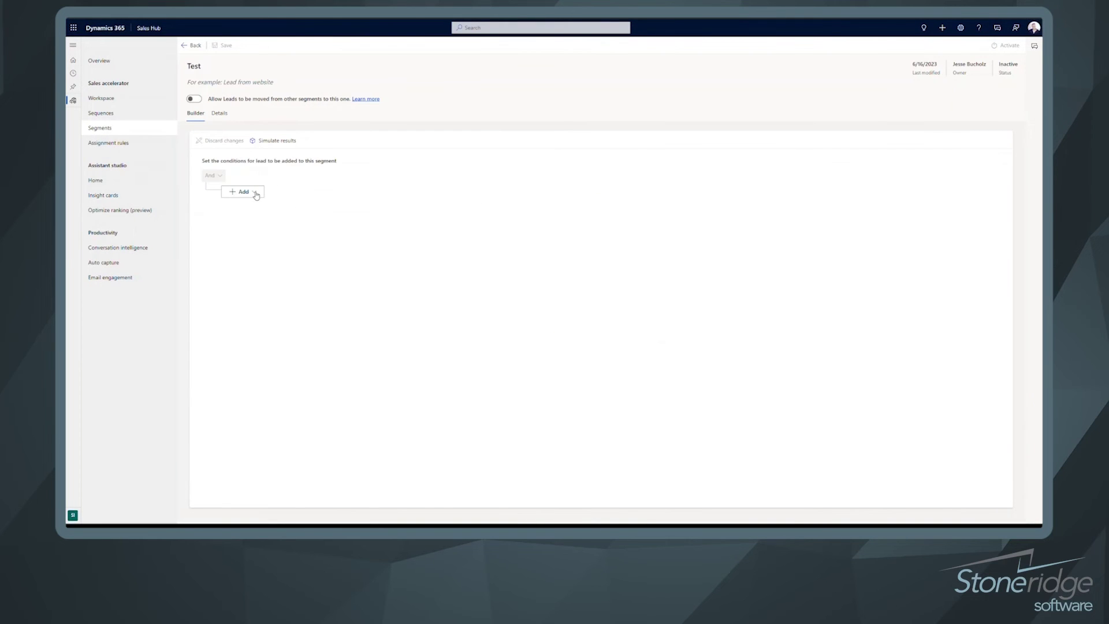
Add a condition row to the Test segment using the State/Province field
{"action": "left_click", "coordinate": [255, 195]}
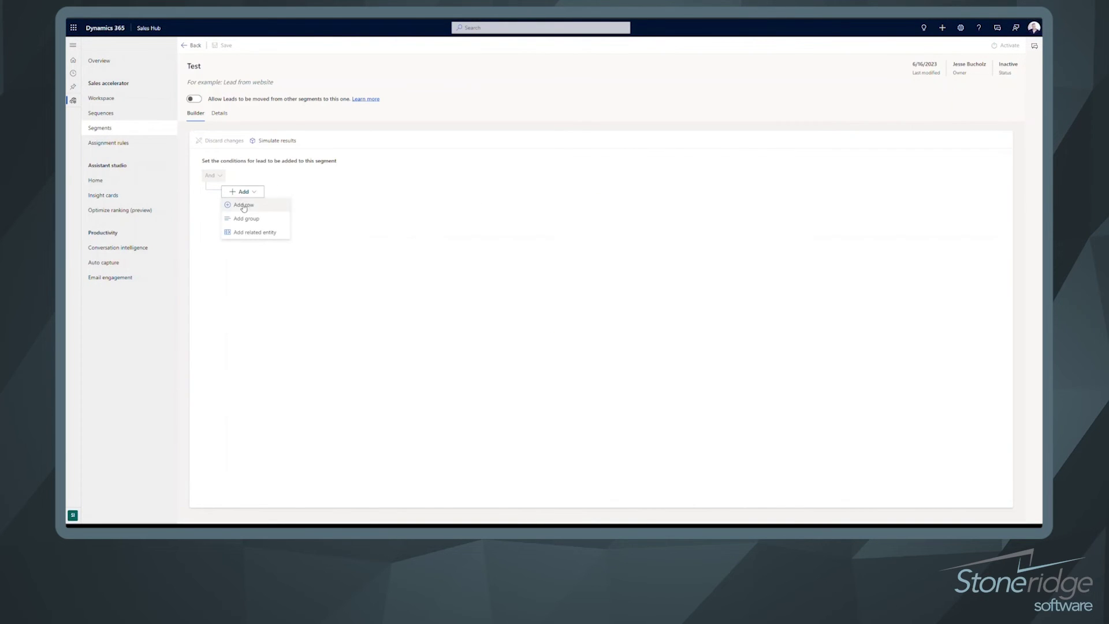
{"action": "left_click", "coordinate": [242, 207]}
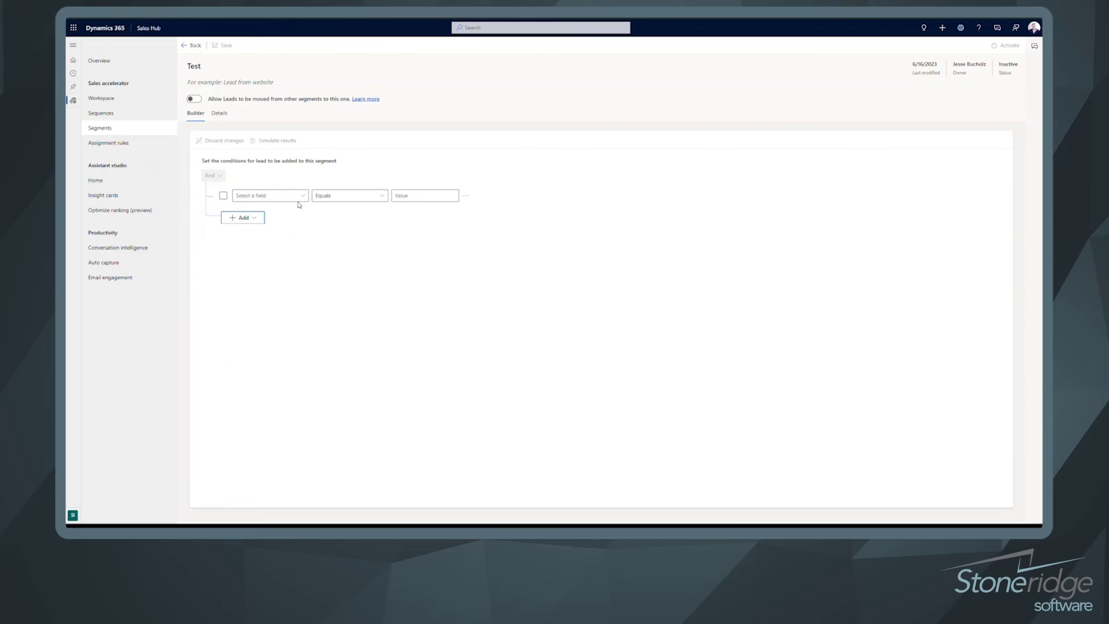
{"action": "left_click", "coordinate": [302, 196]}
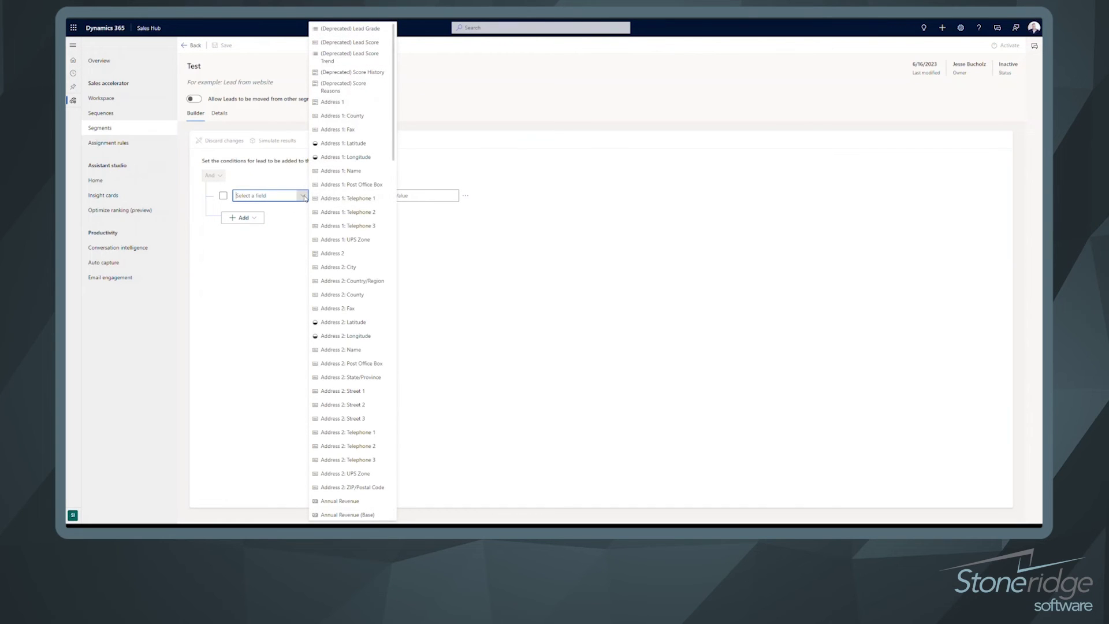
{"action": "scroll", "coordinate": [351, 270], "scroll_direction": "down", "scroll_amount": 5}
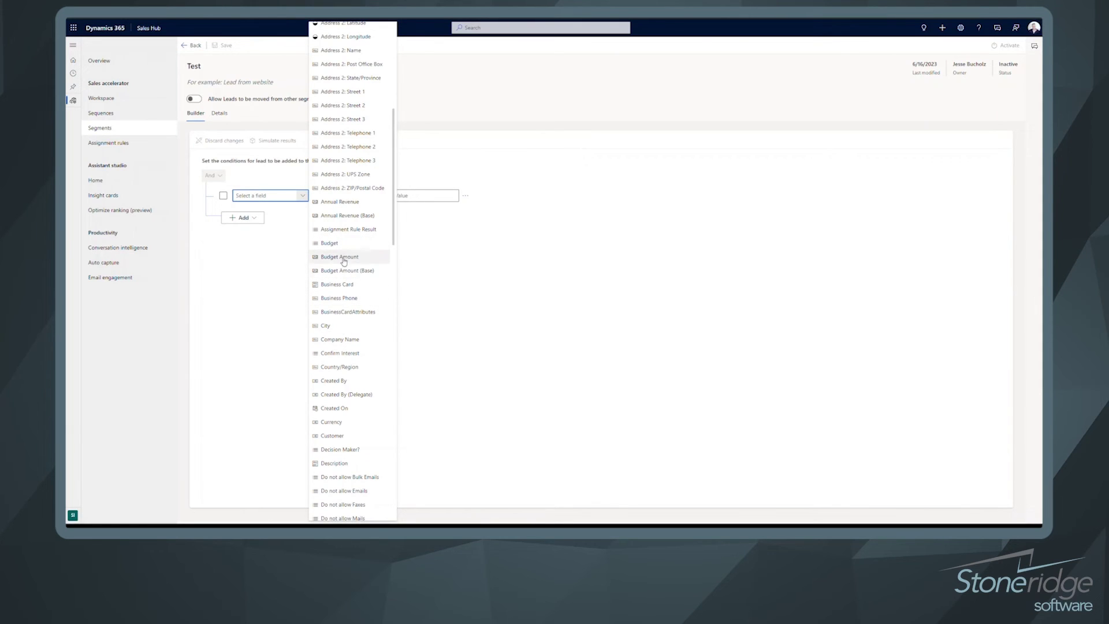
{"action": "scroll", "coordinate": [354, 266], "scroll_direction": "down", "scroll_amount": 2}
{"action": "scroll", "coordinate": [341, 379], "scroll_direction": "down", "scroll_amount": 3}
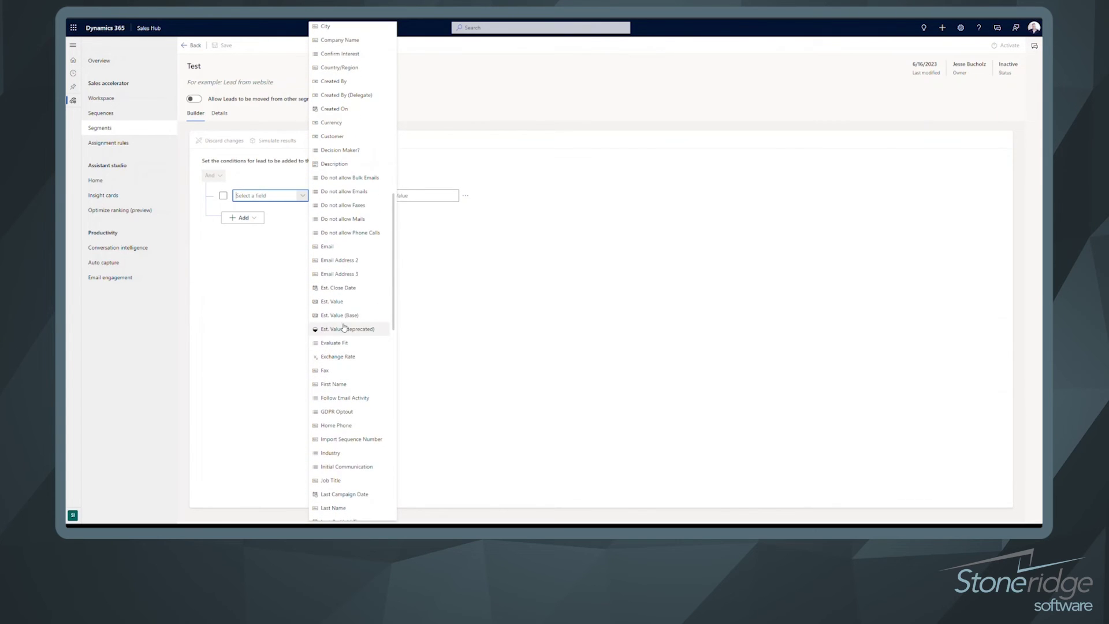
{"action": "scroll", "coordinate": [342, 319], "scroll_direction": "down", "scroll_amount": 6}
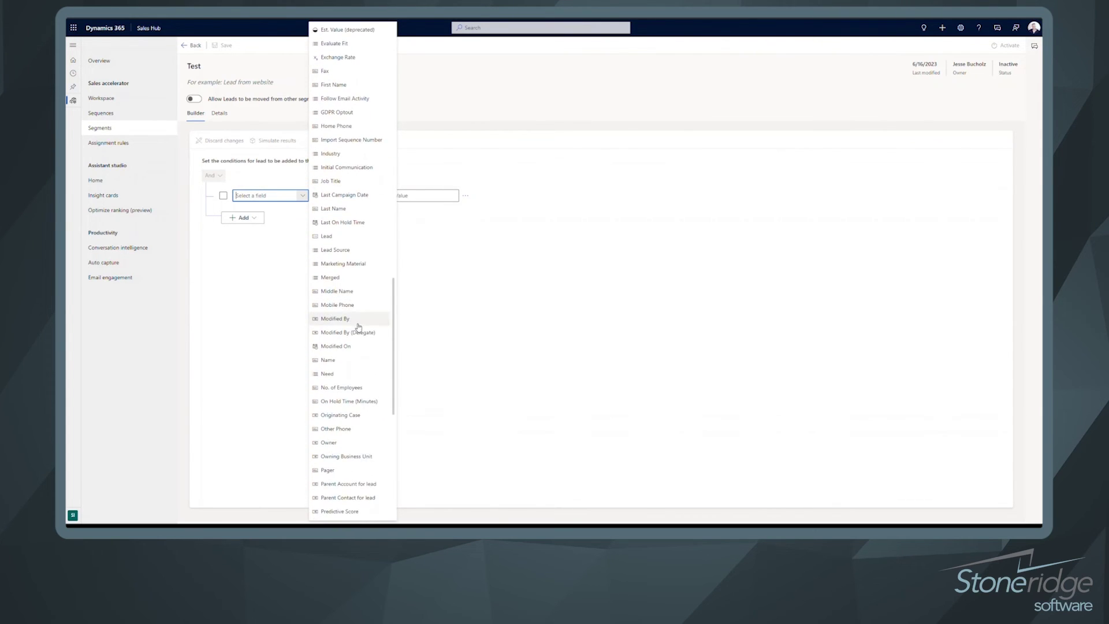
{"action": "scroll", "coordinate": [354, 344], "scroll_direction": "down", "scroll_amount": 3}
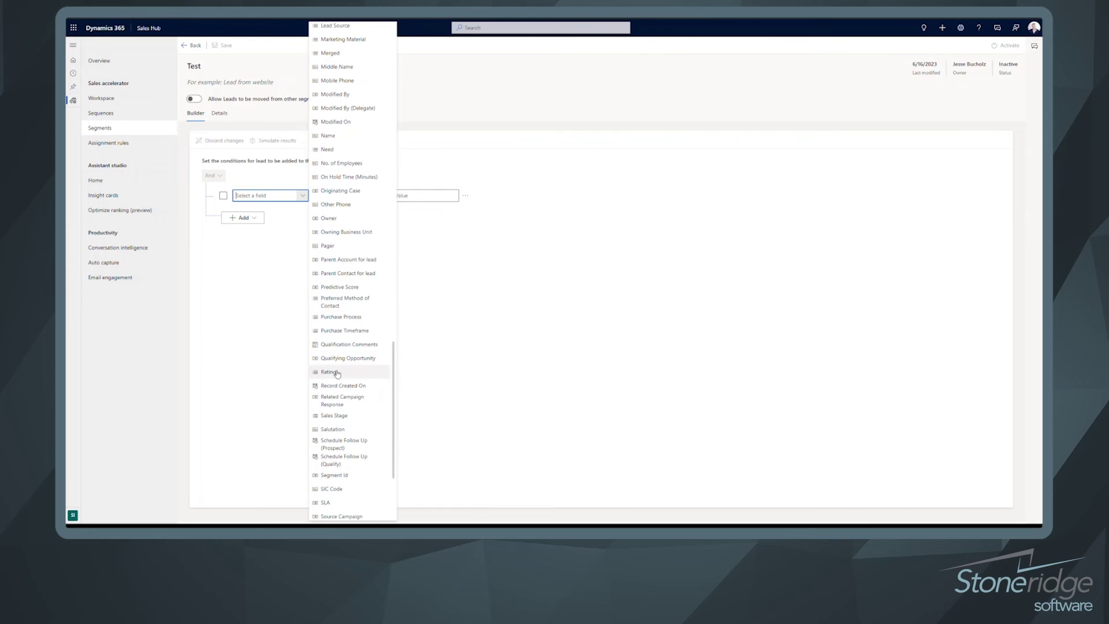
{"action": "scroll", "coordinate": [337, 388], "scroll_direction": "down", "scroll_amount": 1}
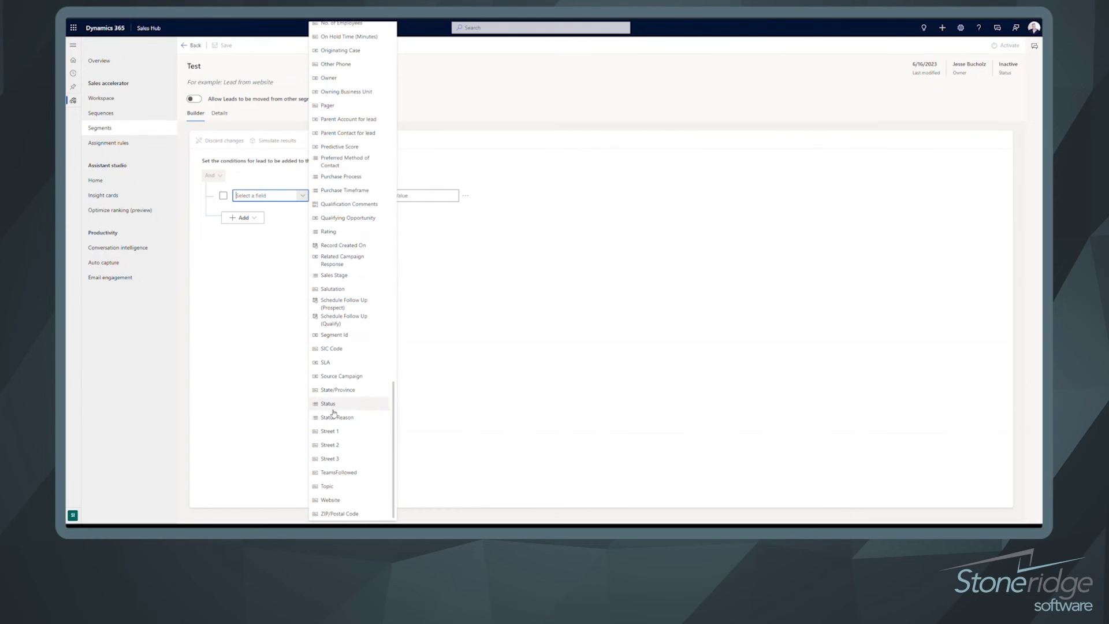
{"action": "left_click", "coordinate": [336, 391]}
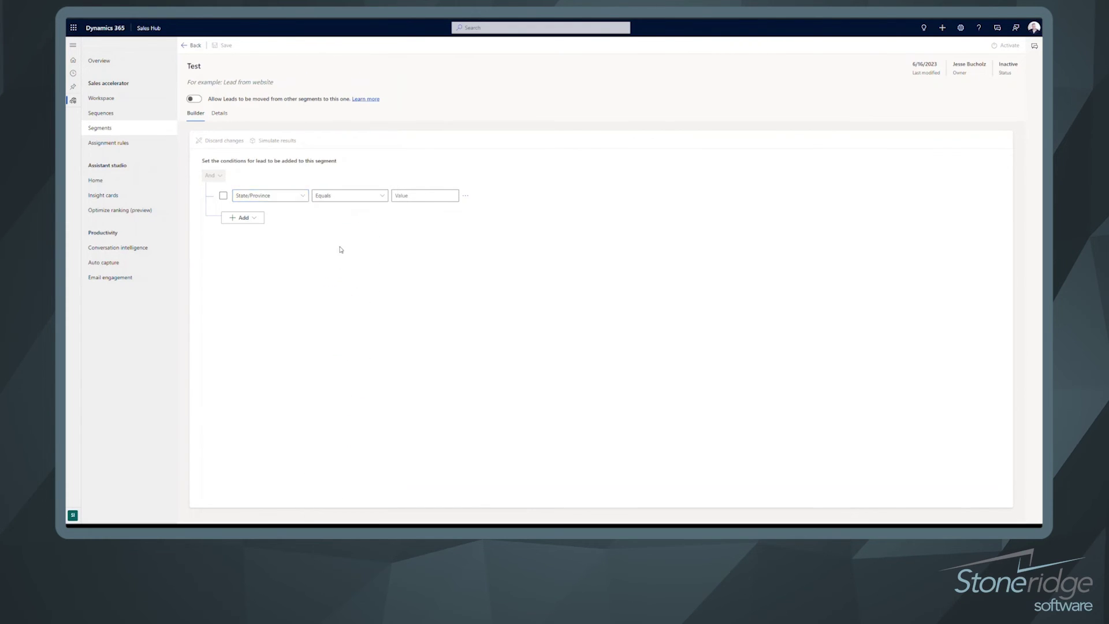
Set the condition value to California and add a second, blank condition row
{"action": "left_click", "coordinate": [412, 197]}
{"action": "left_click", "coordinate": [408, 244]}
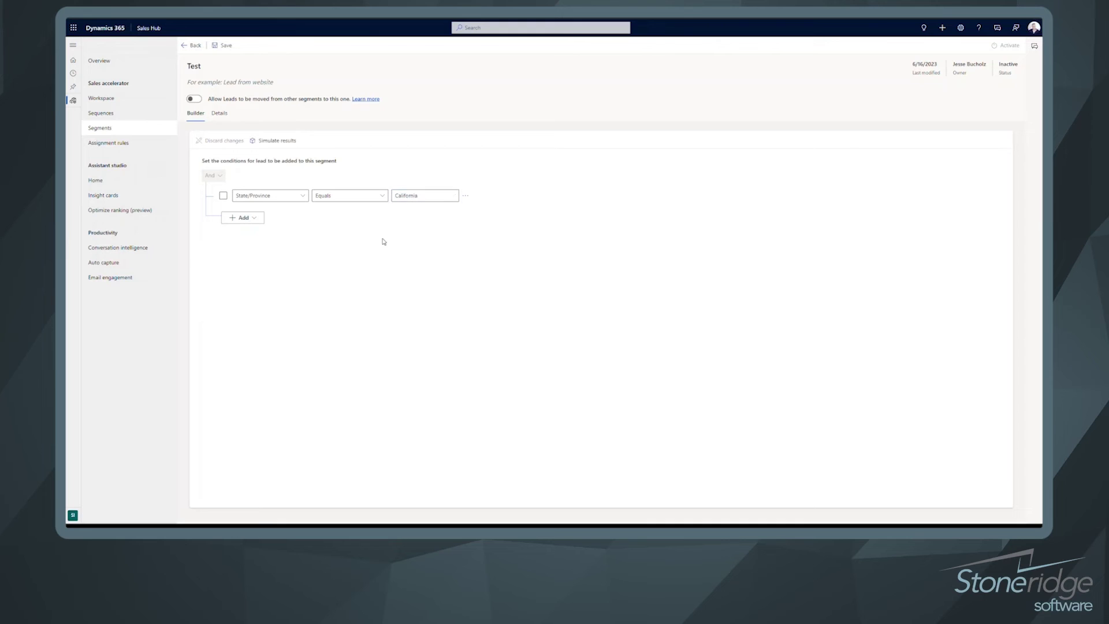
{"action": "left_click", "coordinate": [256, 220]}
{"action": "left_click", "coordinate": [251, 231]}
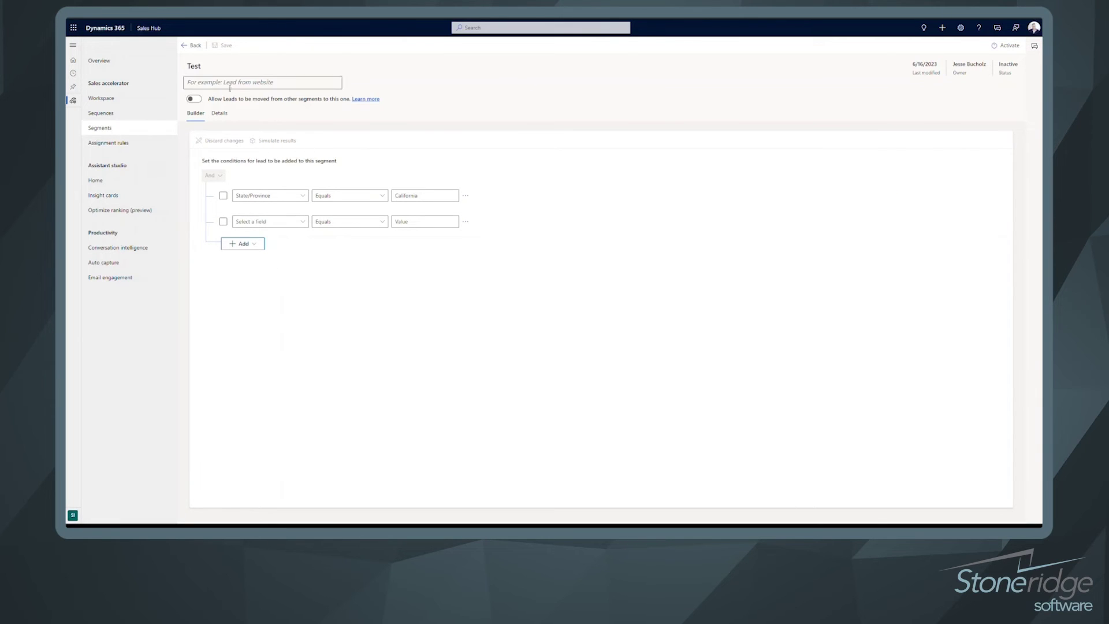
Open Assignment rules and view the Team tab listing five sellers at capacity 100
{"action": "left_click", "coordinate": [194, 46]}
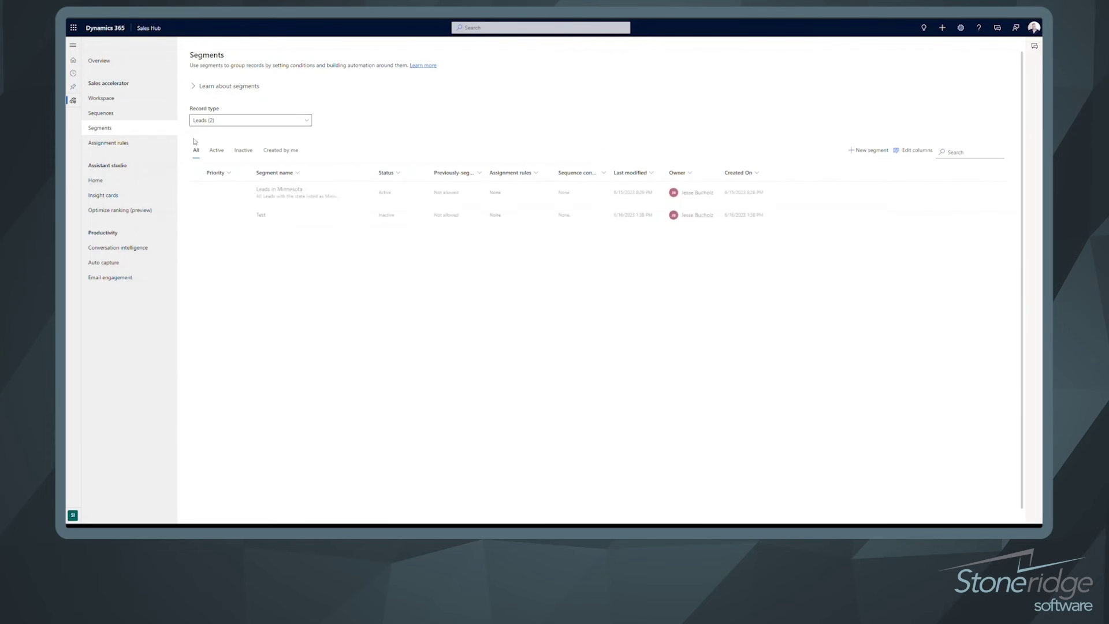
{"action": "left_click", "coordinate": [114, 144]}
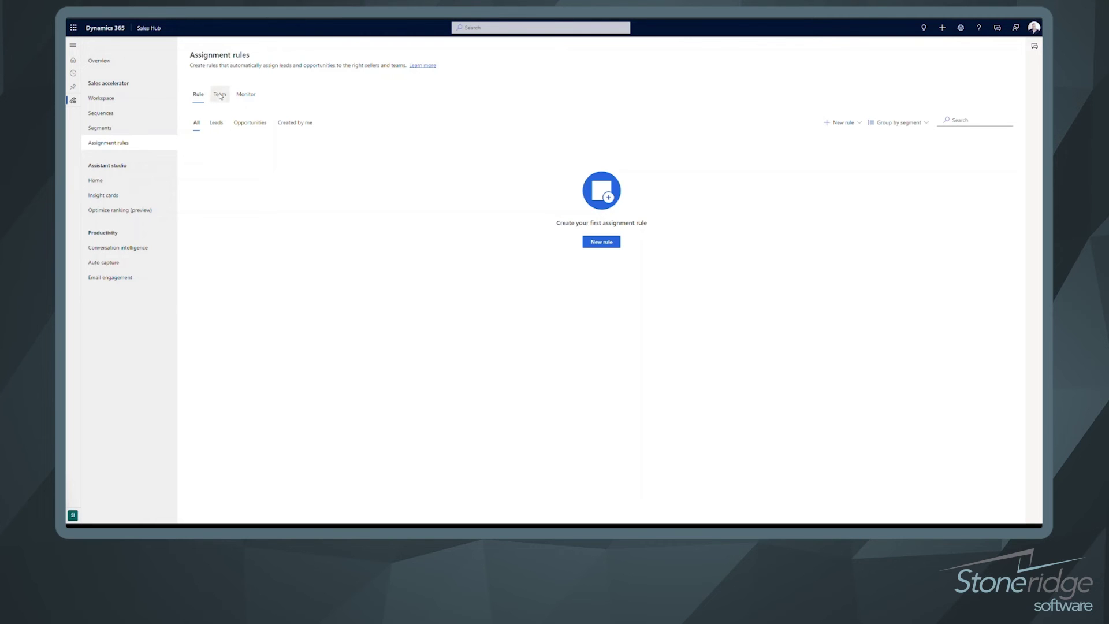
{"action": "left_click", "coordinate": [219, 96]}
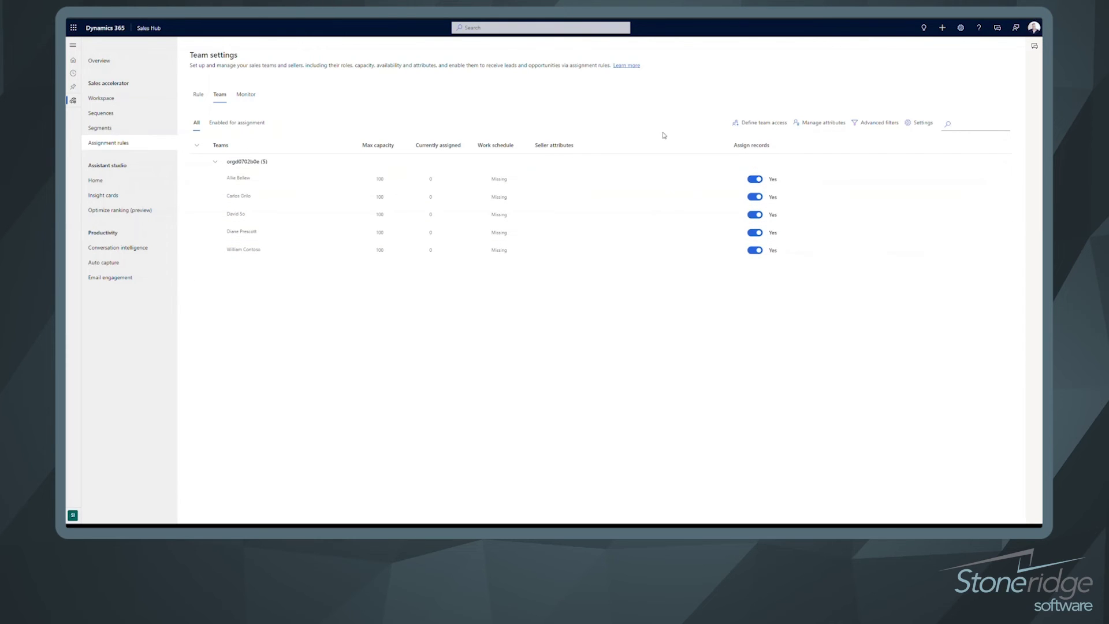
Review the specific security roles under Define team access, then cancel without changes
{"action": "left_click", "coordinate": [764, 126]}
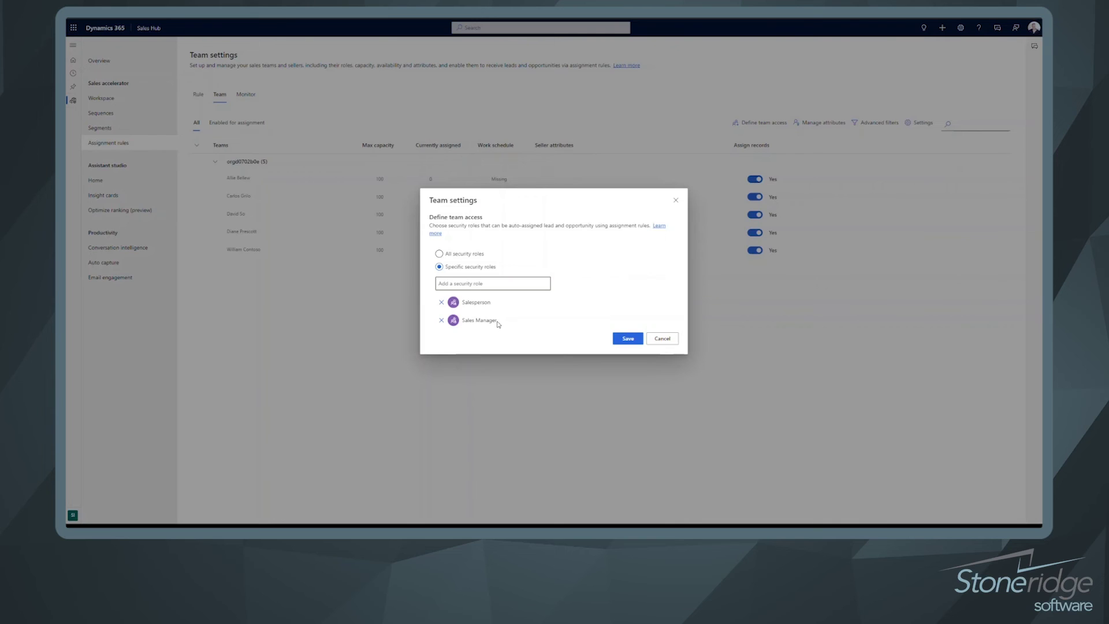
{"action": "left_click", "coordinate": [662, 339]}
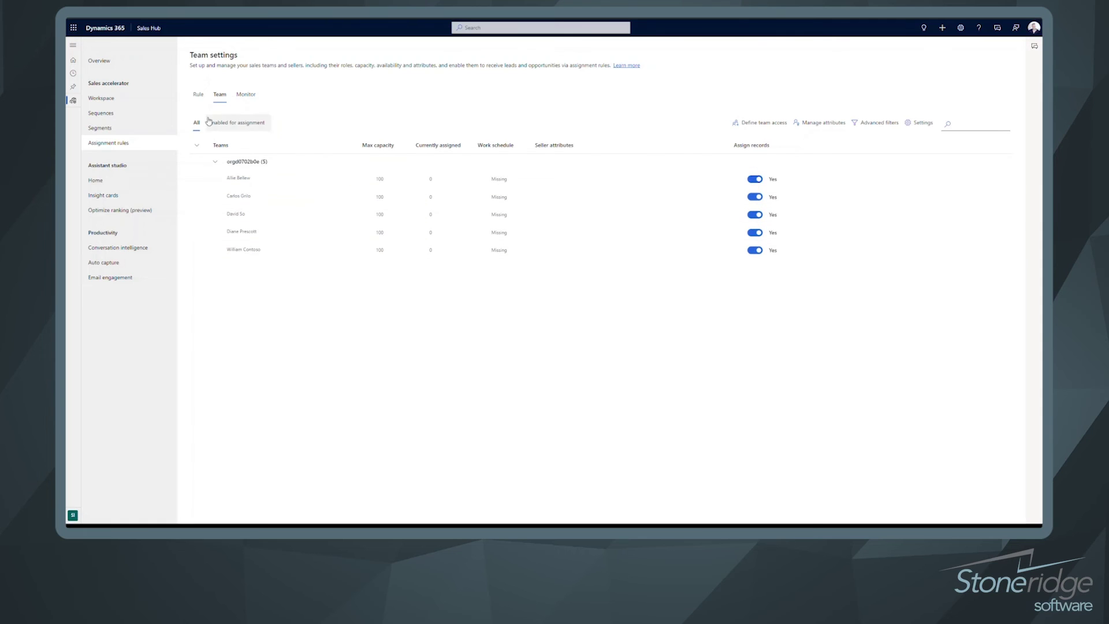
Start a new assignment rule and name it 'Customer'
{"action": "left_click", "coordinate": [199, 96]}
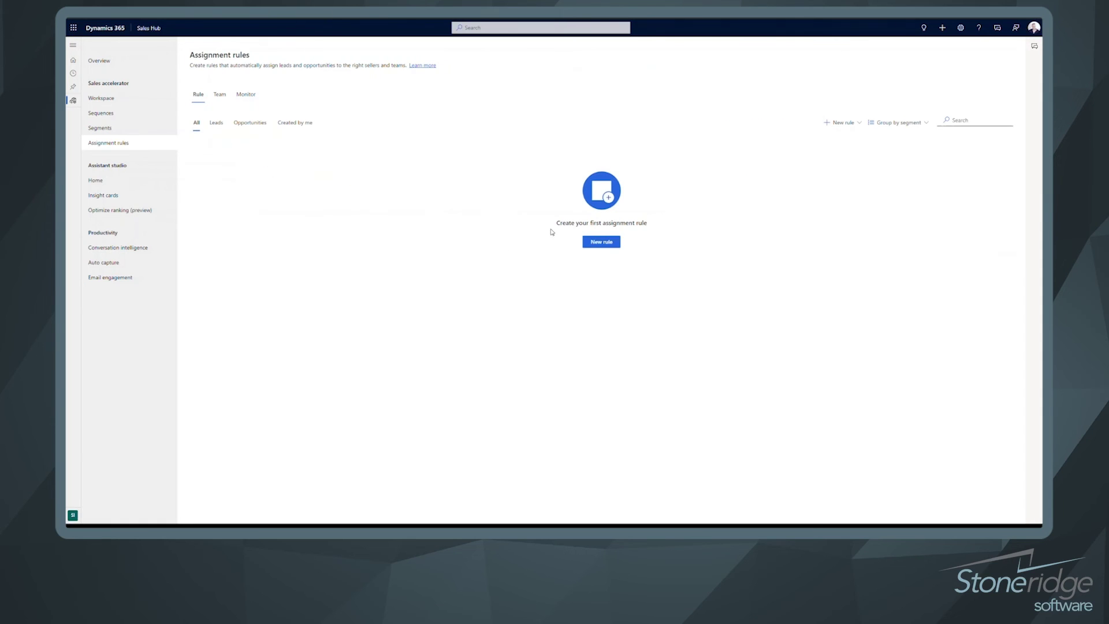
{"action": "left_click", "coordinate": [604, 243]}
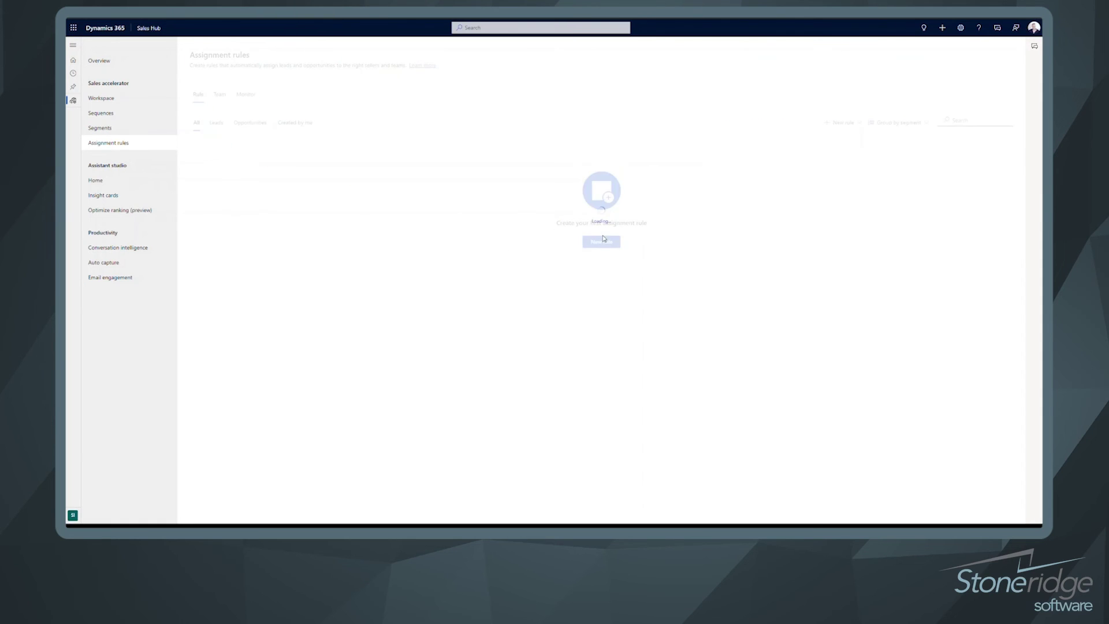
{"action": "left_click", "coordinate": [828, 77]}
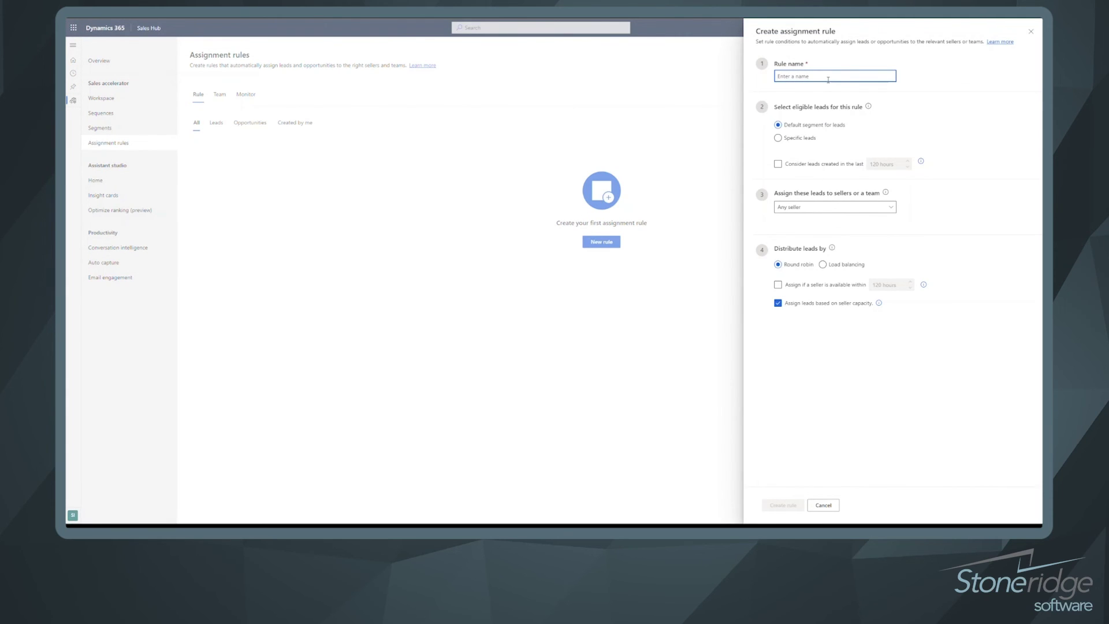
{"action": "type", "text": "Customers in MN"}
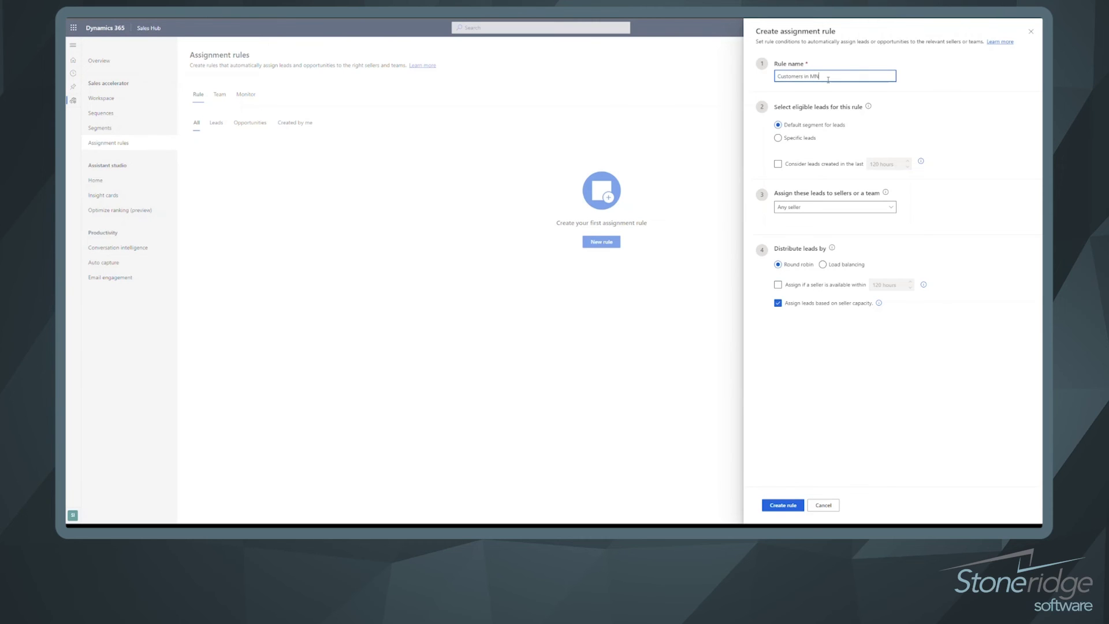
Try the Leads in Minnesota segment, revert to the default segment, and rename the rule 'All Leads'
{"action": "left_click", "coordinate": [778, 138]}
{"action": "left_click", "coordinate": [892, 181]}
{"action": "left_click", "coordinate": [821, 208]}
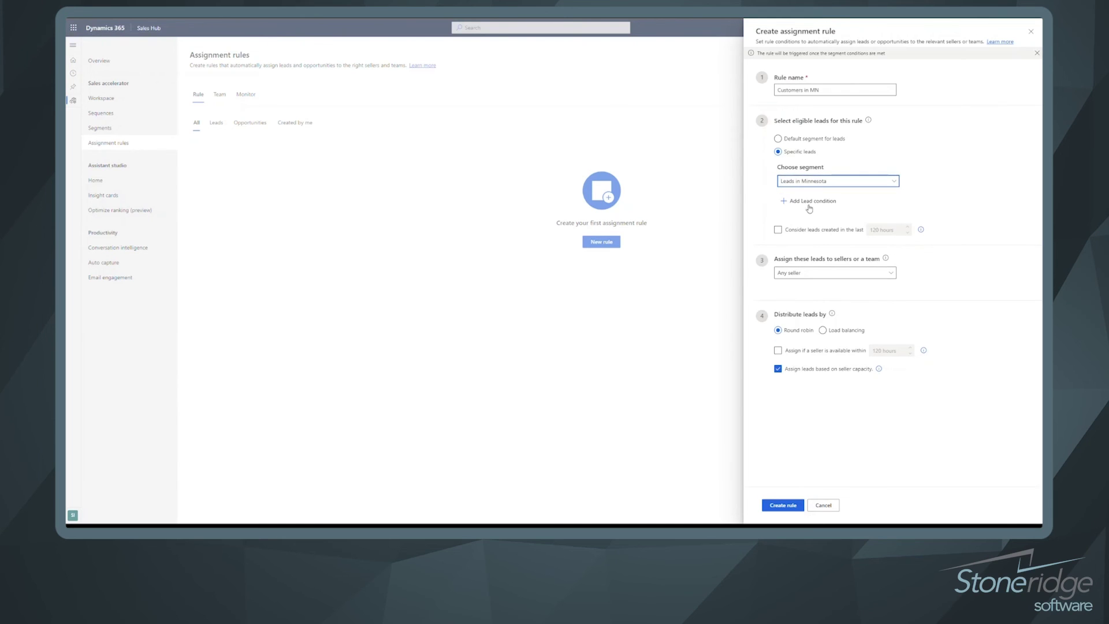
{"action": "left_click", "coordinate": [778, 139]}
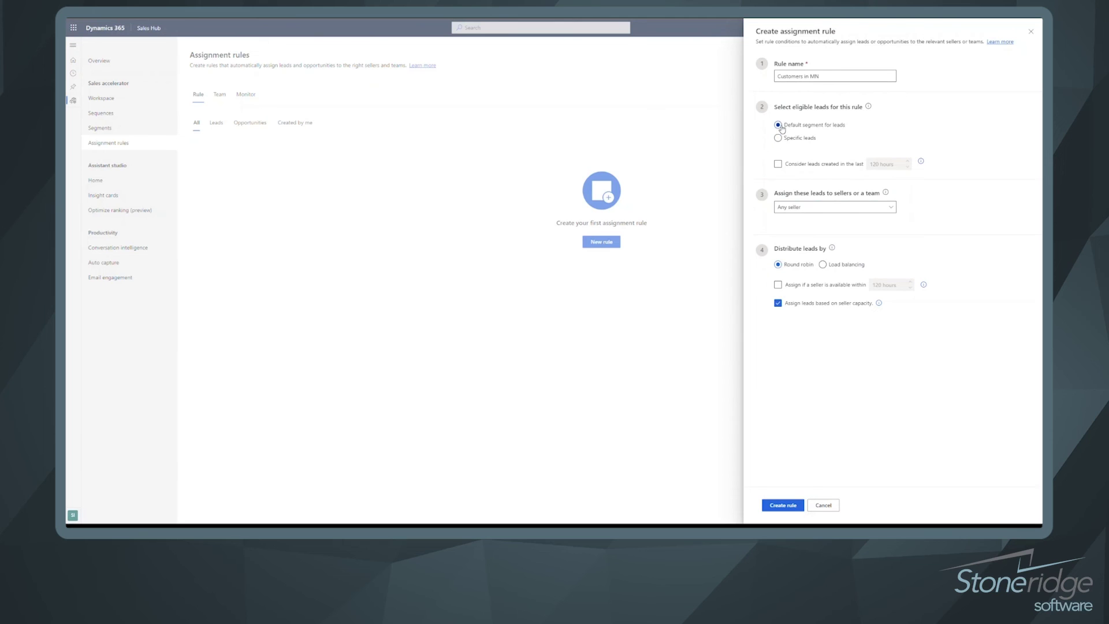
{"action": "left_click_drag", "start_coordinate": [820, 76], "coordinate": [737, 76]}
{"action": "type", "text": "All Leads"}
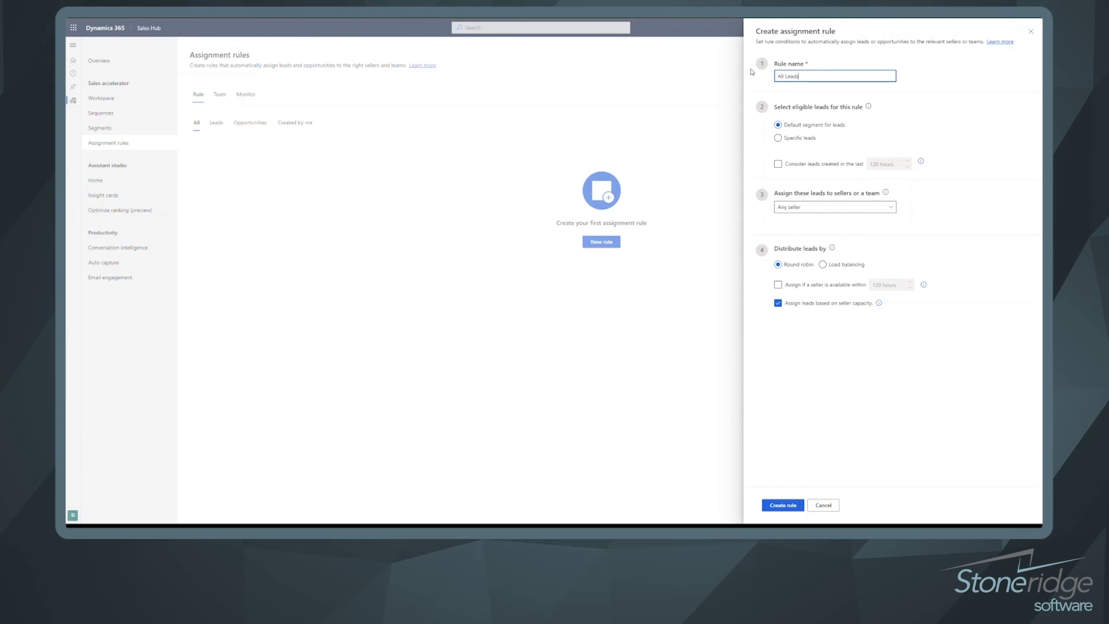
{"action": "left_click", "coordinate": [832, 335]}
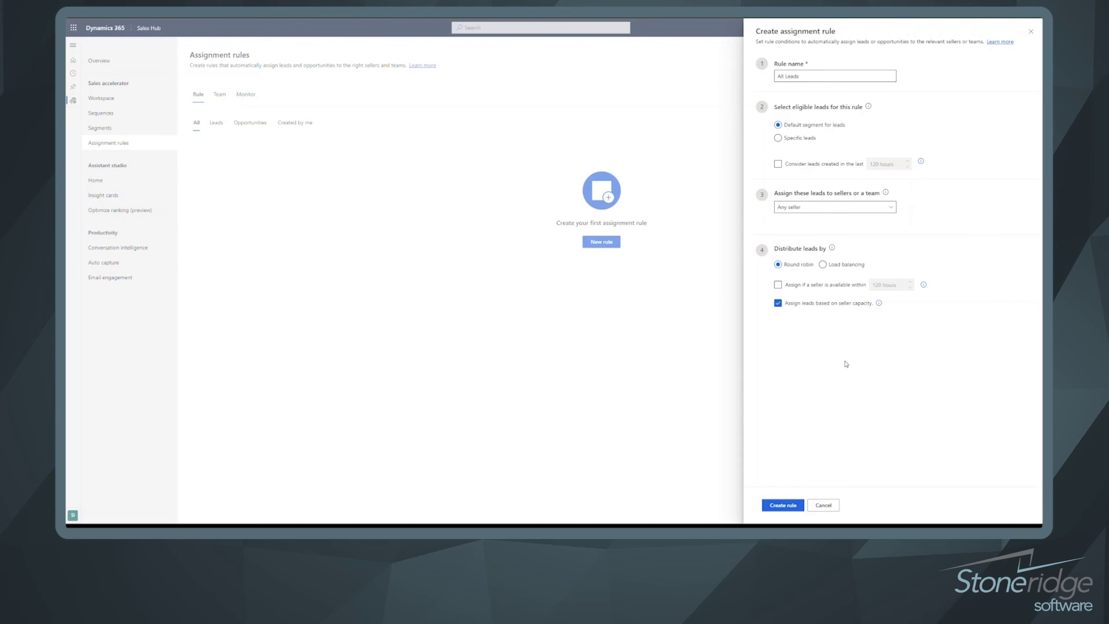
Keep Any seller, compare load balancing with round robin, then cancel the All Leads draft
{"action": "left_click", "coordinate": [892, 209]}
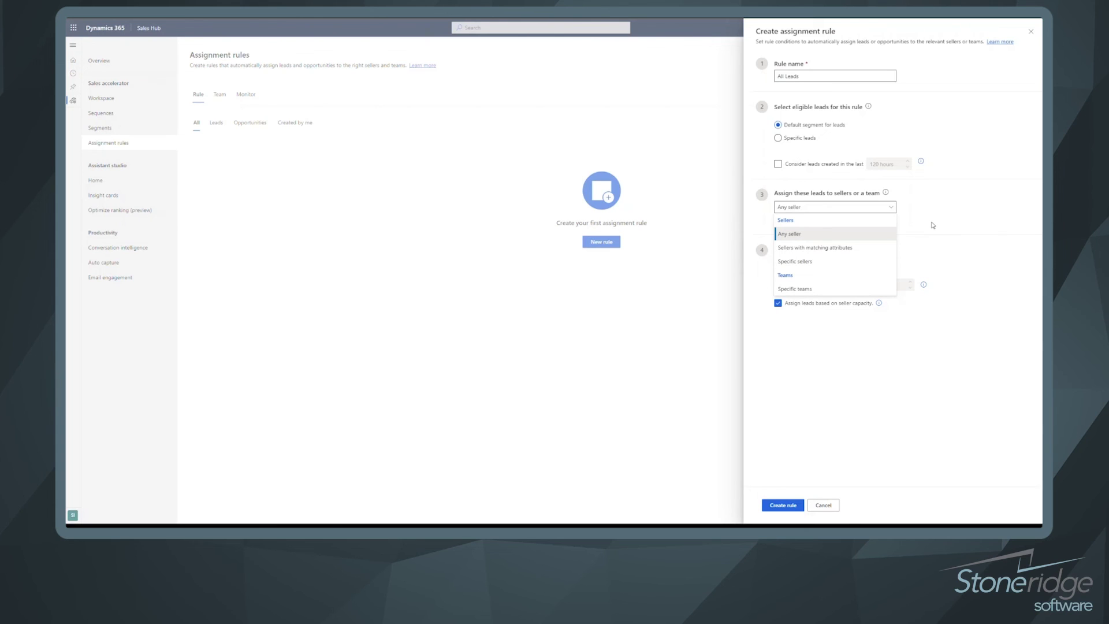
{"action": "left_click", "coordinate": [933, 225]}
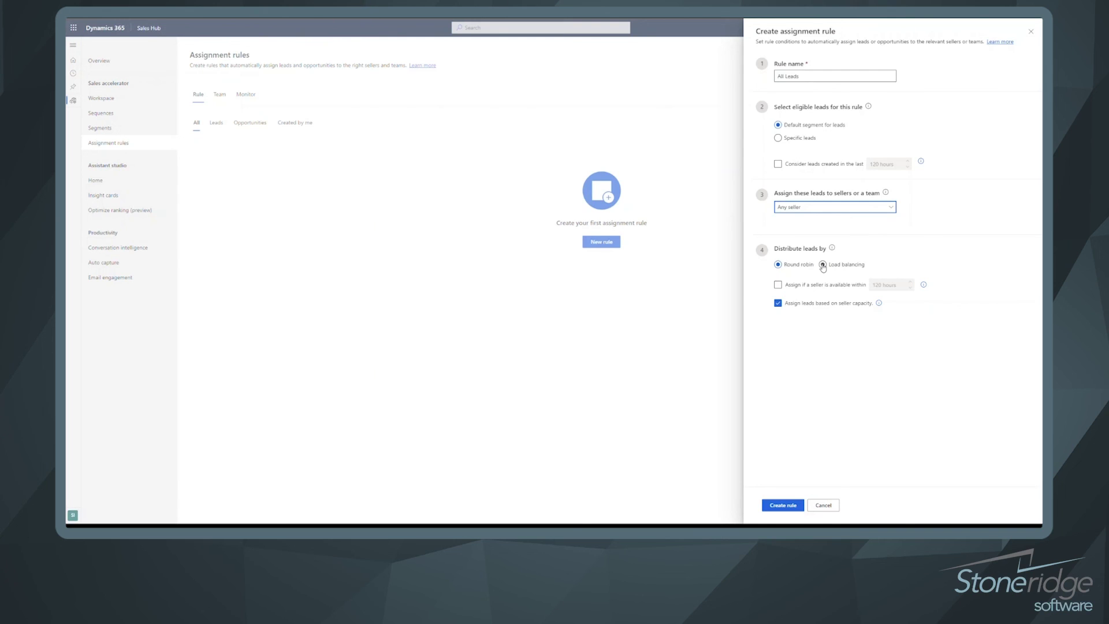
{"action": "left_click", "coordinate": [823, 265]}
{"action": "left_click", "coordinate": [778, 265]}
{"action": "left_click", "coordinate": [824, 505]}
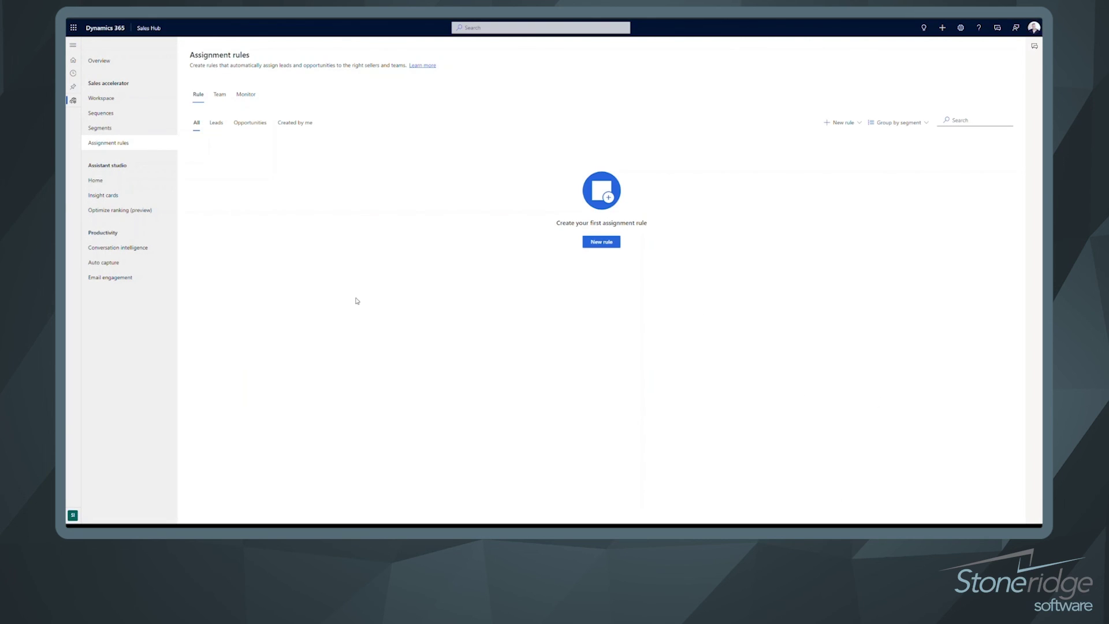
Open Sales Insights Overview and scroll through its standard and premium features like predictive lead scoring
{"action": "left_click", "coordinate": [98, 61]}
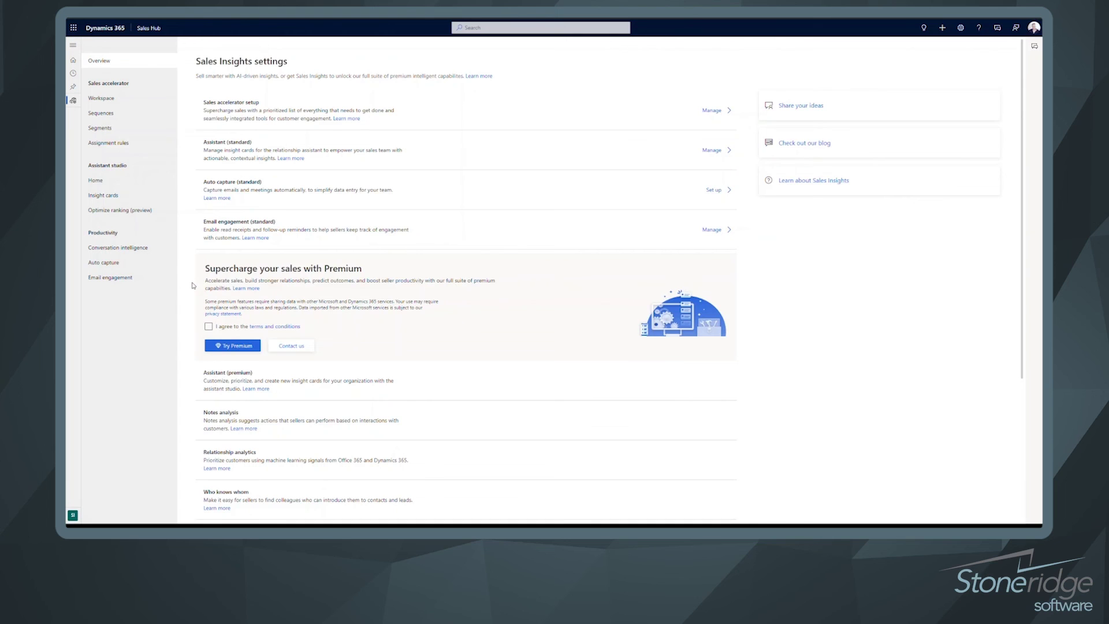
{"action": "scroll", "coordinate": [193, 285], "scroll_direction": "down", "scroll_amount": 3}
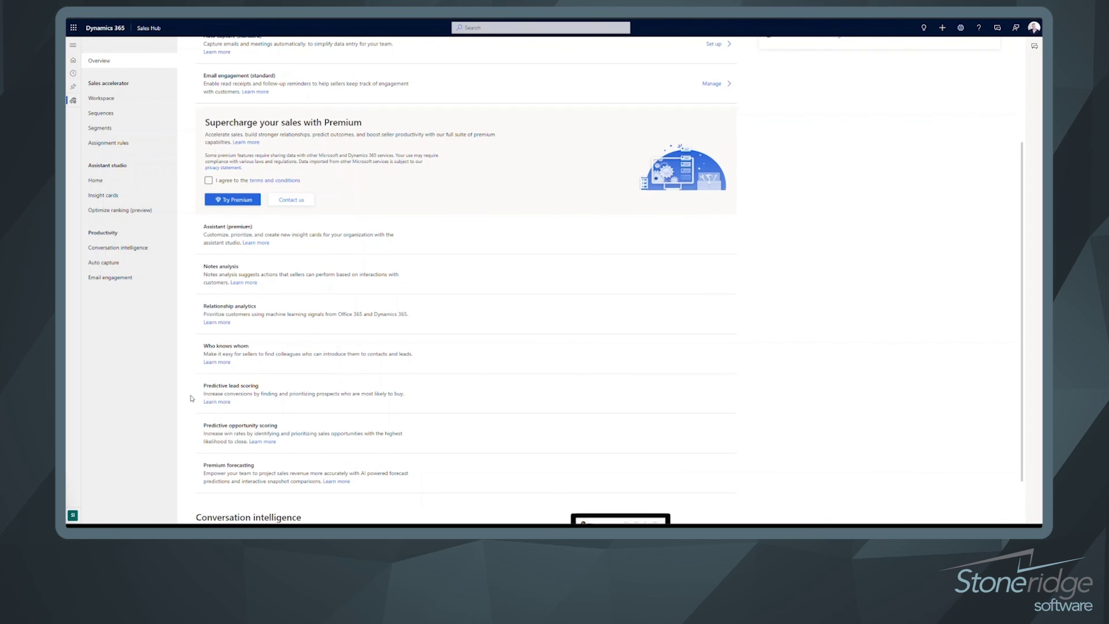
{"action": "scroll", "coordinate": [191, 398], "scroll_direction": "down", "scroll_amount": 1}
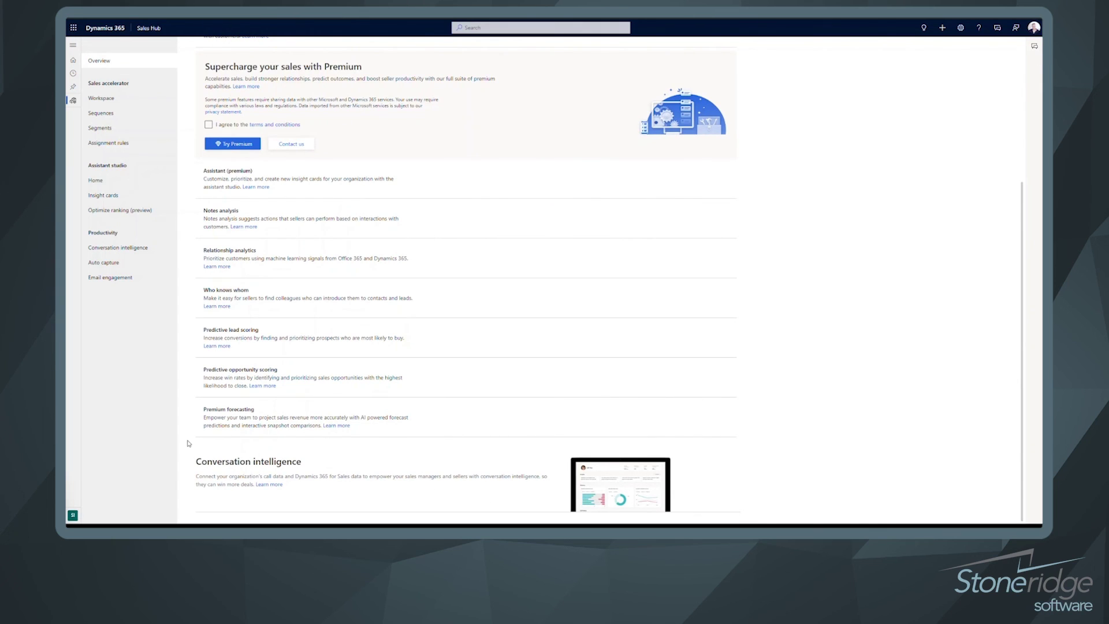
{"action": "scroll", "coordinate": [188, 443], "scroll_direction": "up", "scroll_amount": 4}
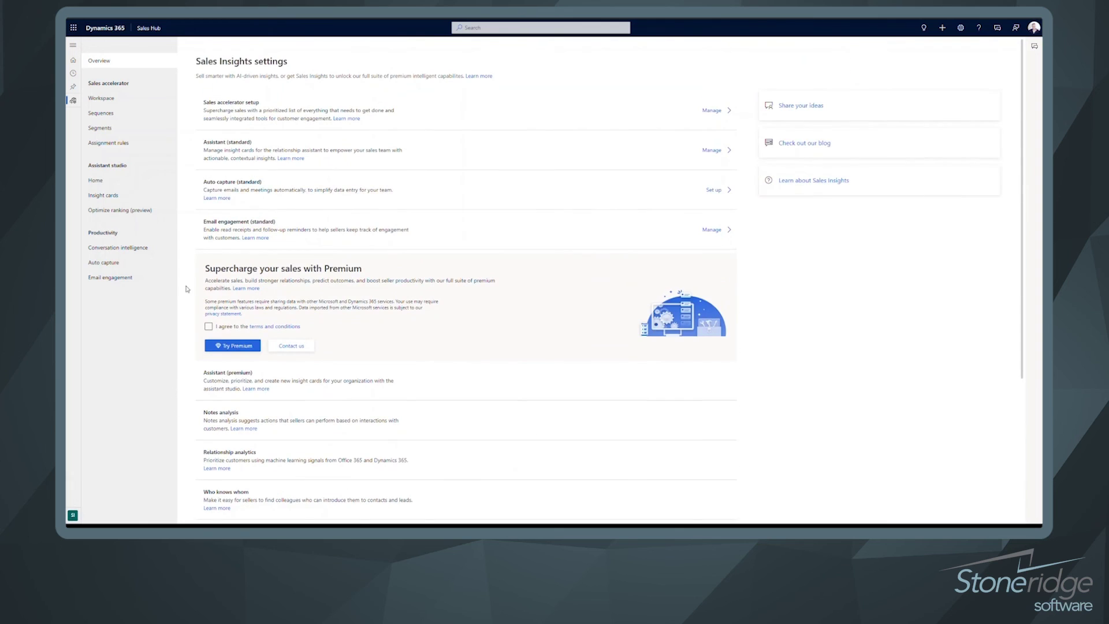